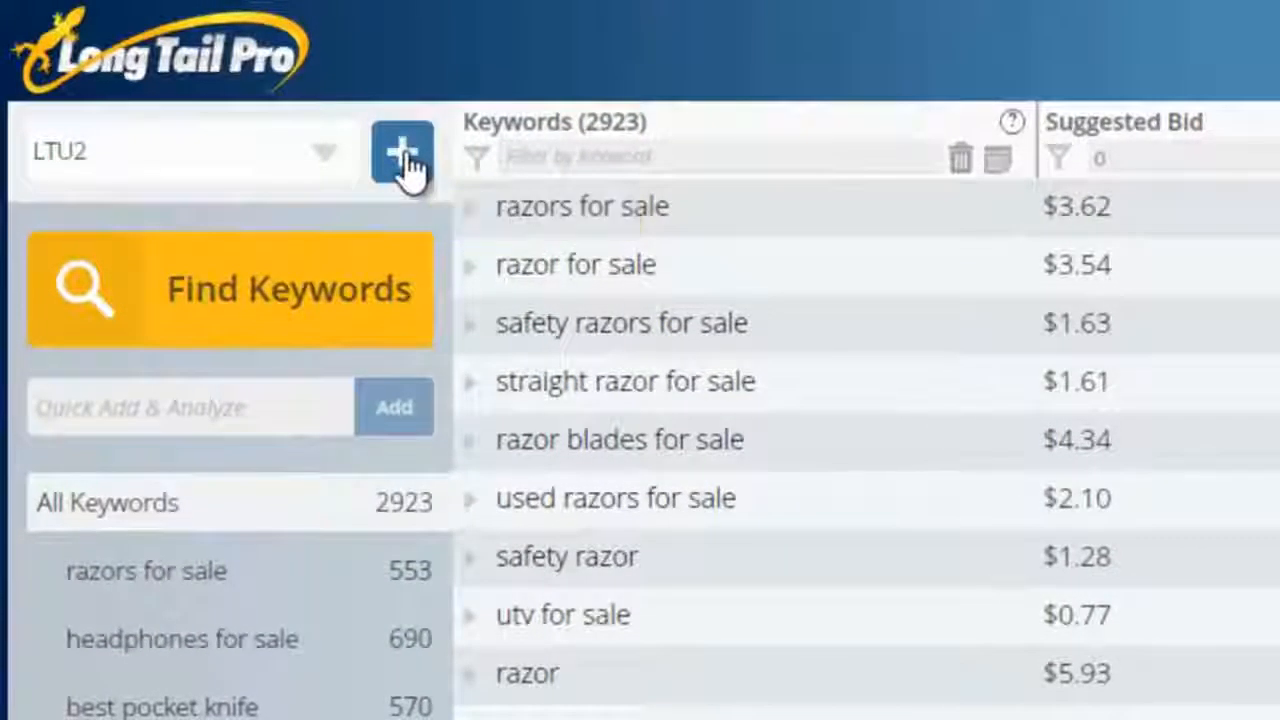
# Step: Create a new project titled v3, keeping the default language, country and search network
pyautogui.click(405, 160)
pyautogui.write('V')
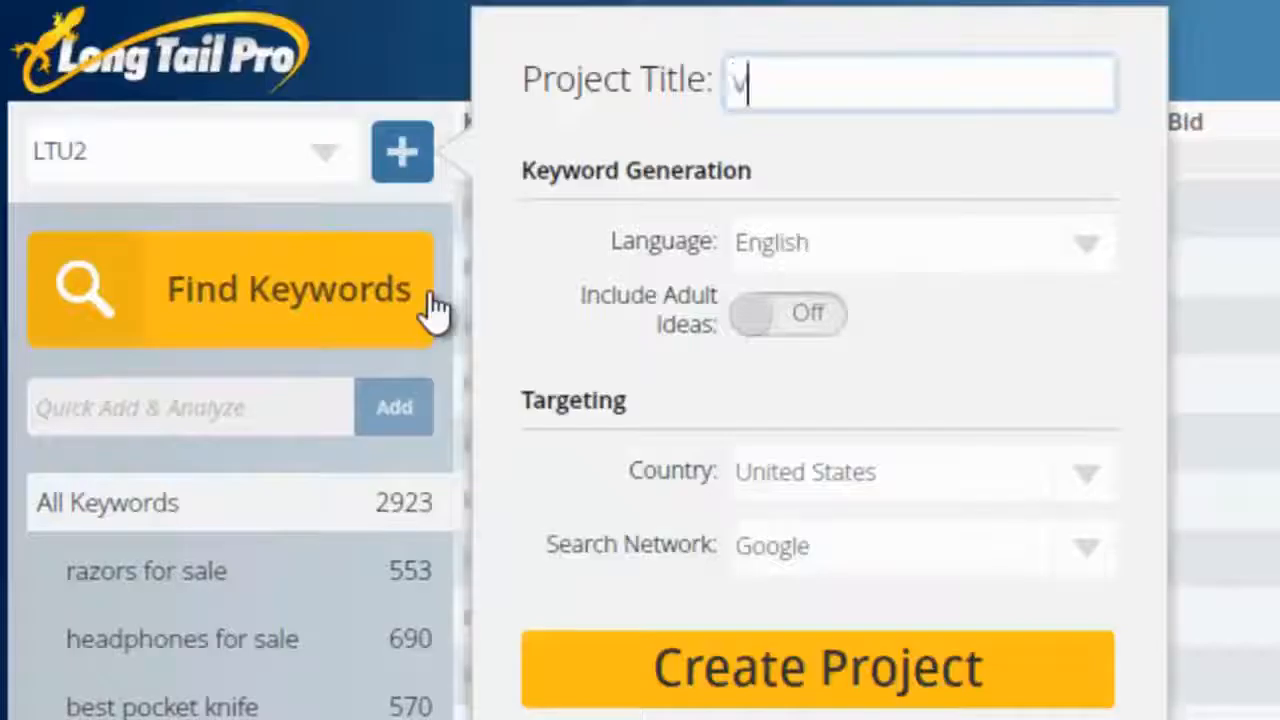
pyautogui.write('3')
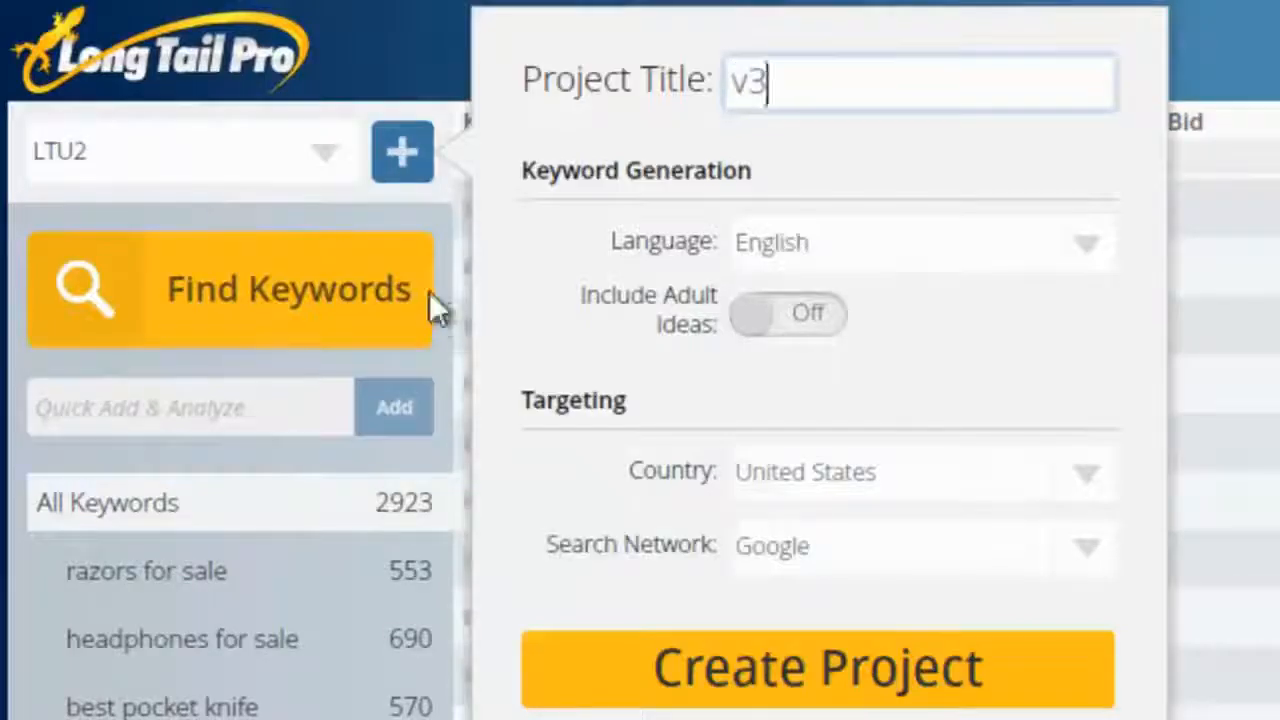
pyautogui.click(836, 665)
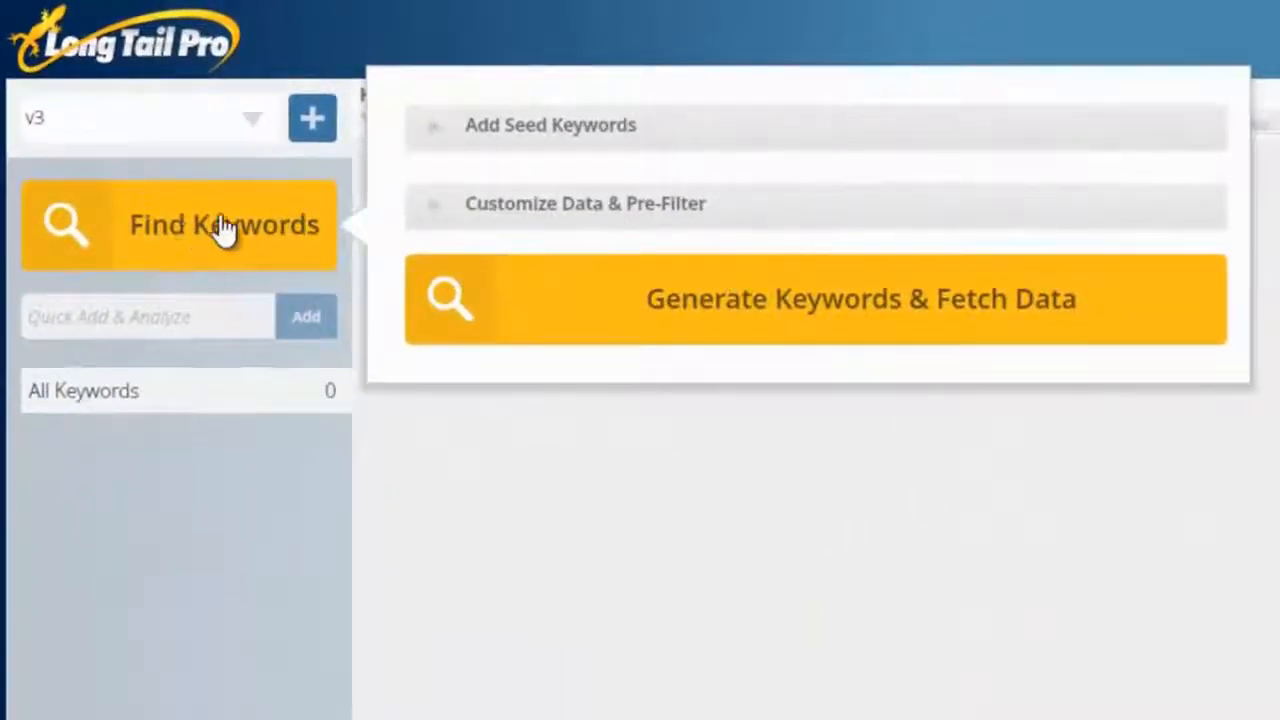
# Step: Add safety razor and pocket knives as seed keywords for the keyword search
pyautogui.click(445, 143)
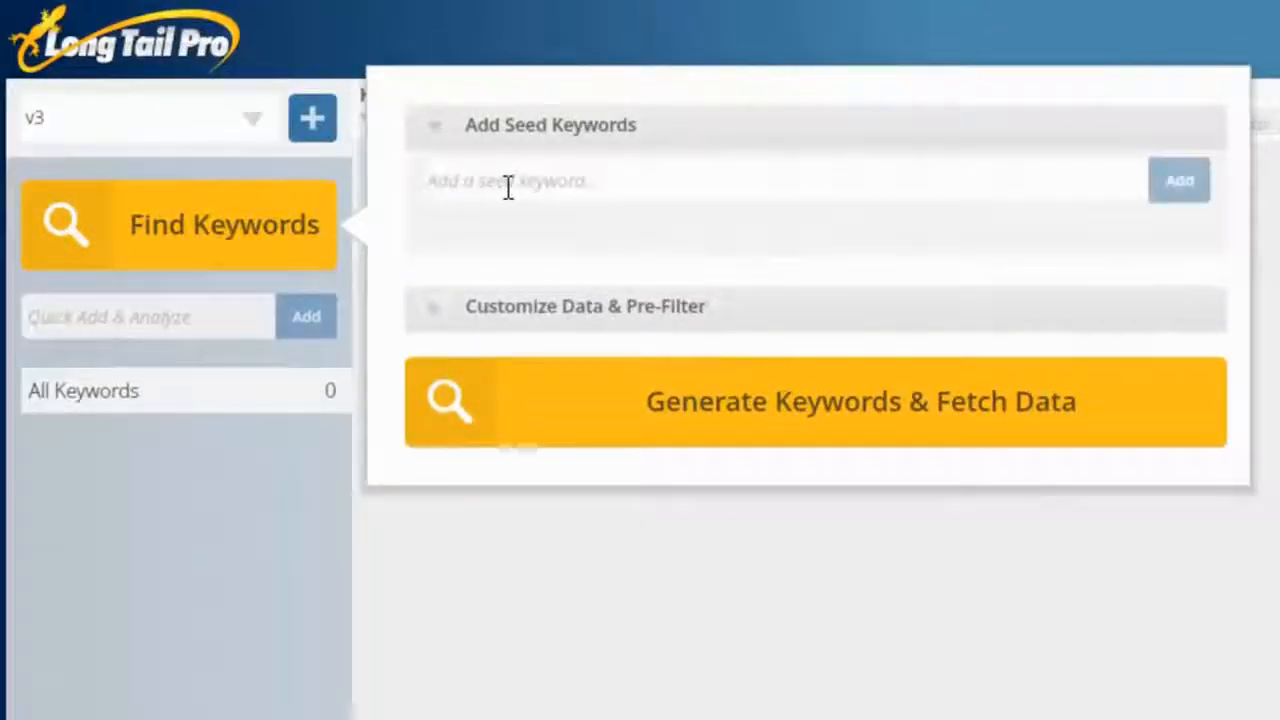
pyautogui.click(508, 185)
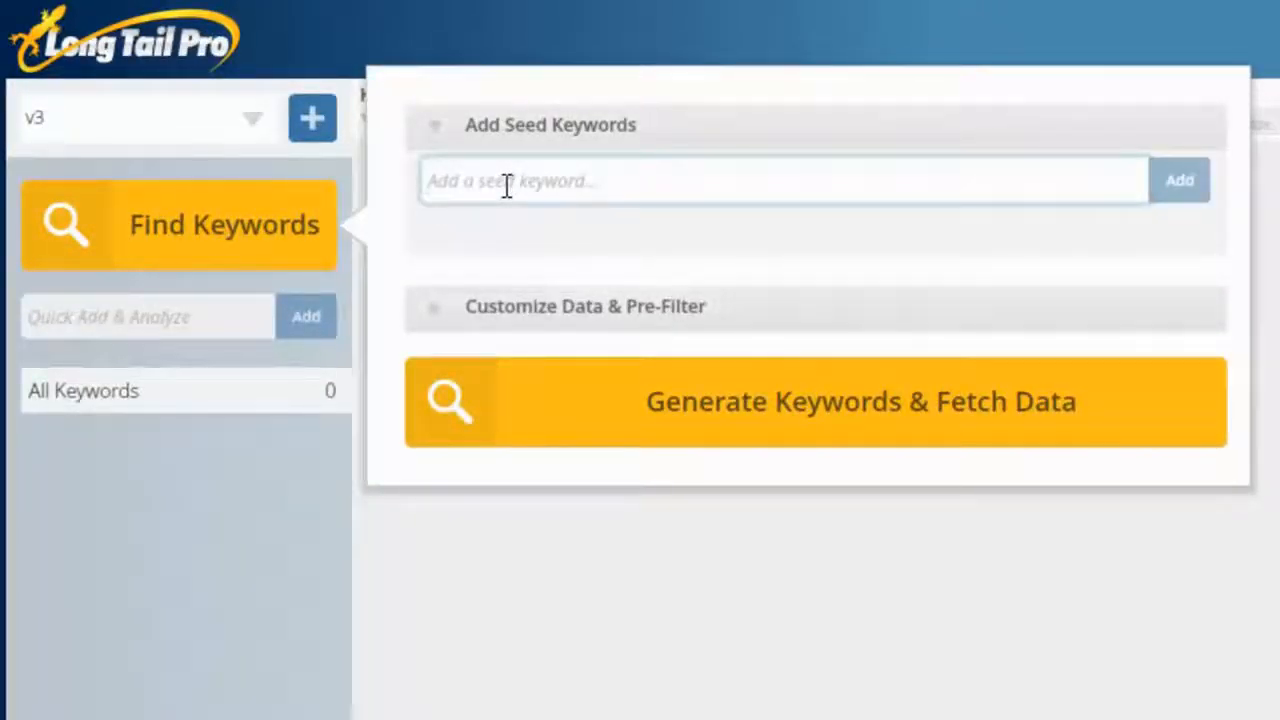
pyautogui.write('sal')
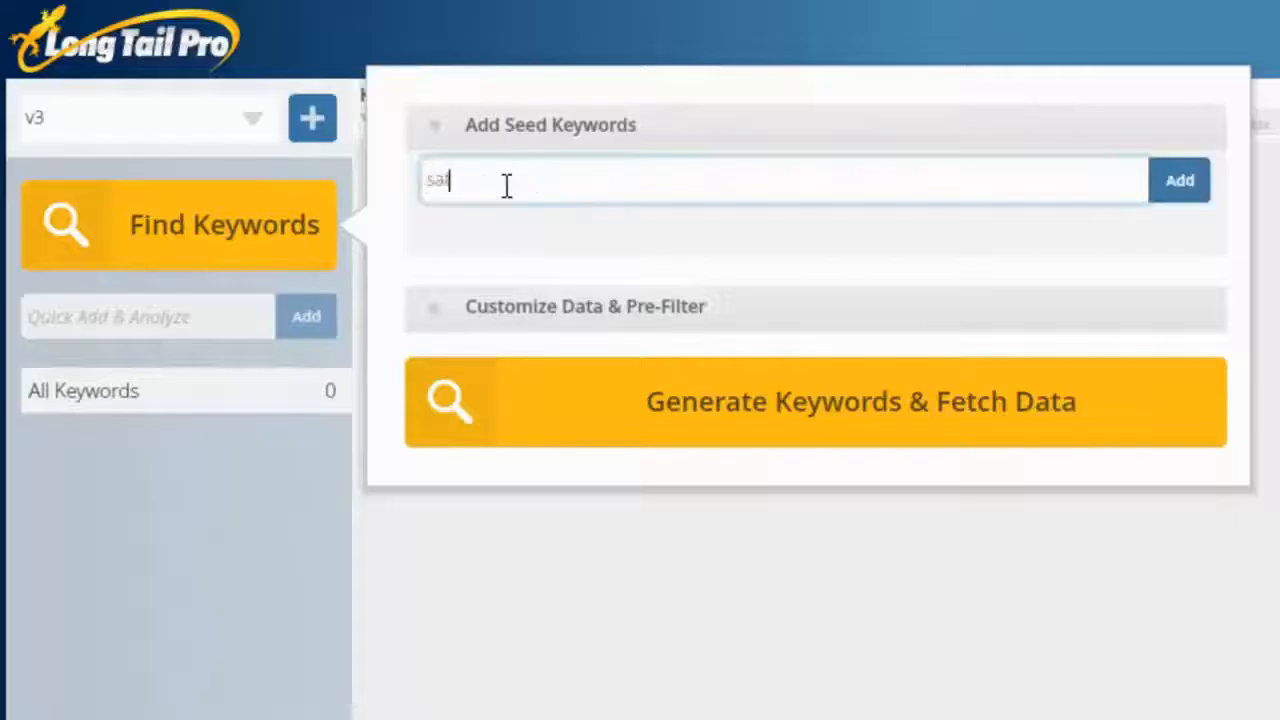
pyautogui.write('ety razor')
pyautogui.press('Return')
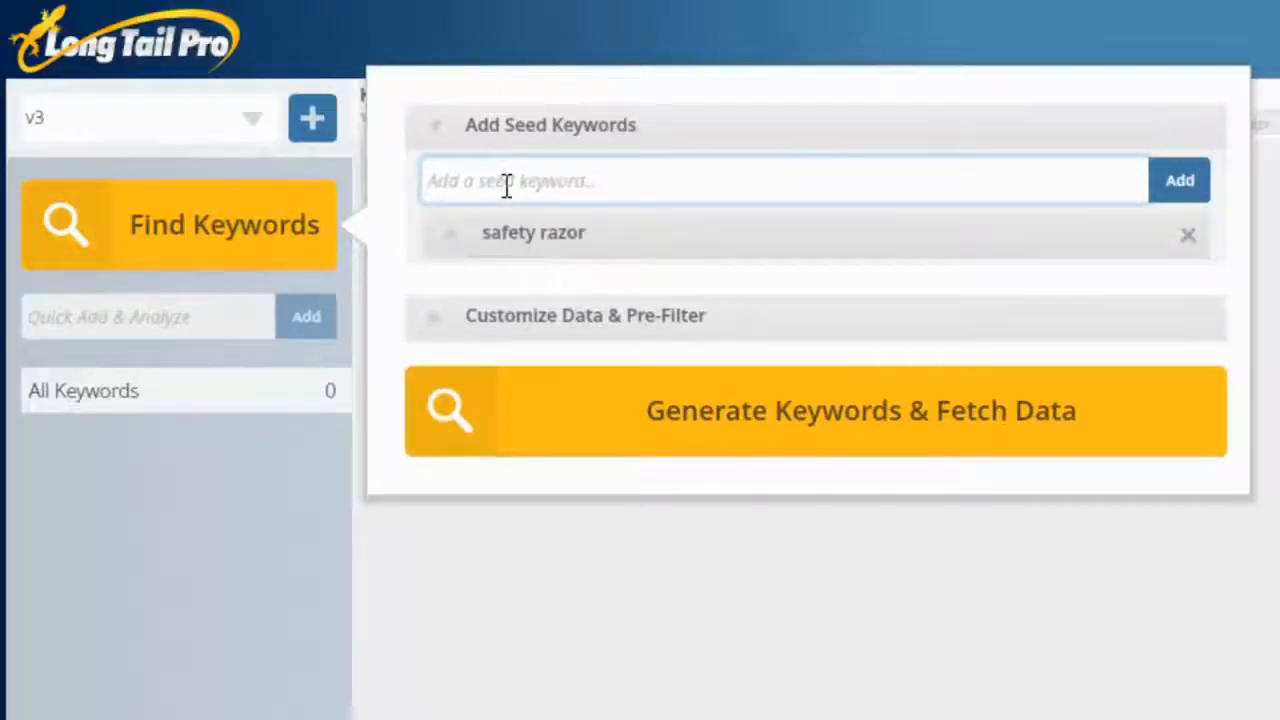
pyautogui.write('pocket knife')
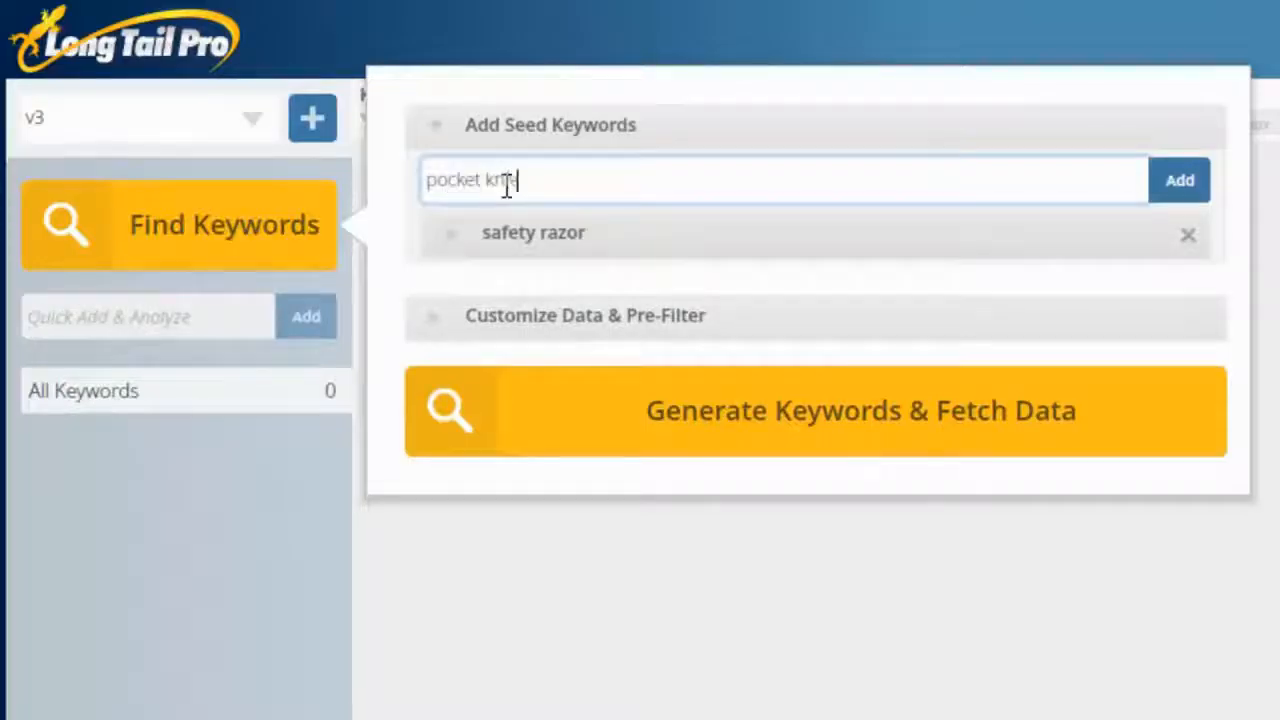
pyautogui.press('BackSpace')
pyautogui.write('ves')
pyautogui.press('Return')
# Step: Add survival knife, minivans, earbuds and toothbrush to the seed keywords
pyautogui.write('survival')
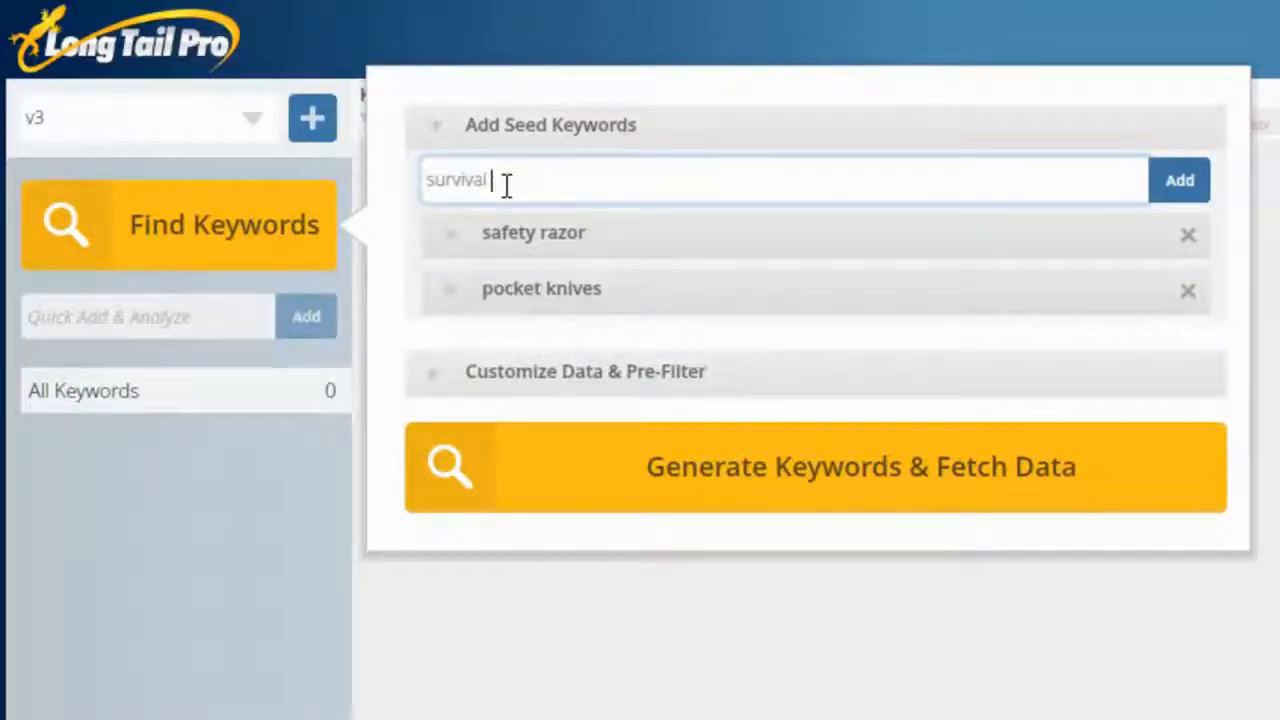
pyautogui.write(' knife')
pyautogui.press('Return')
pyautogui.write('minivans')
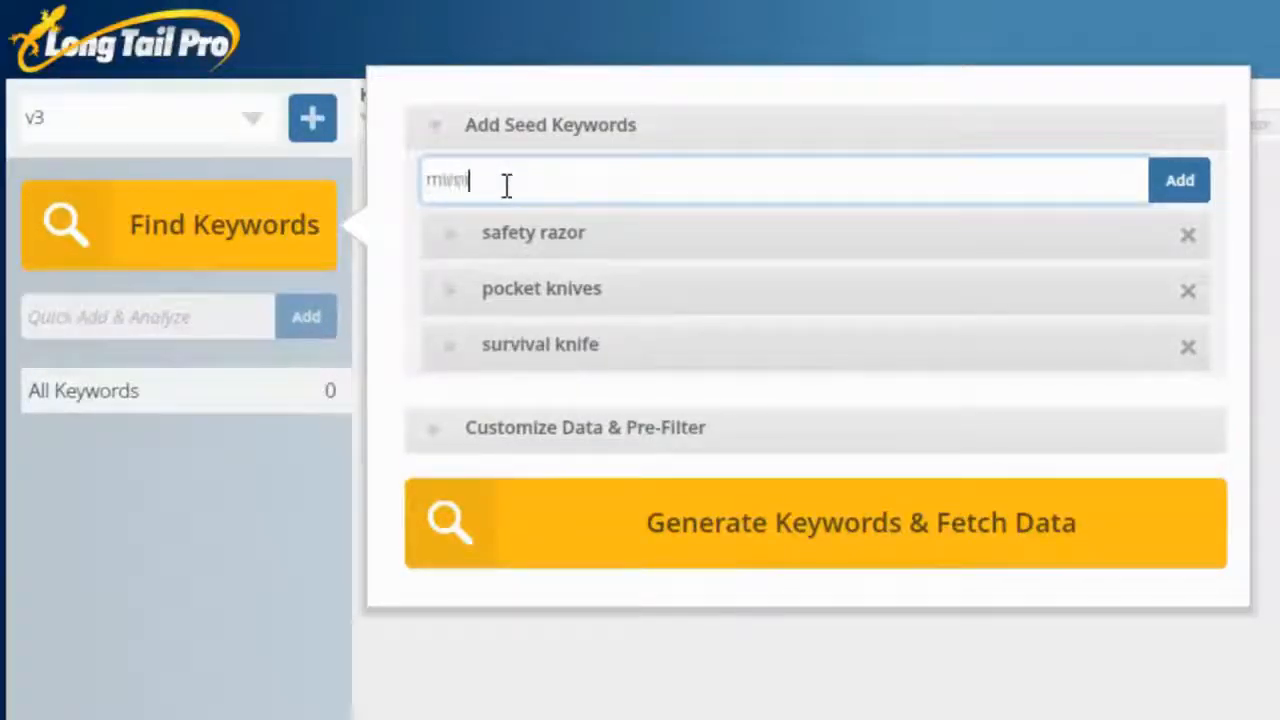
pyautogui.press('Return')
pyautogui.write('earbuds')
pyautogui.press('Return')
pyautogui.write('toothbrush')
pyautogui.press('Return')
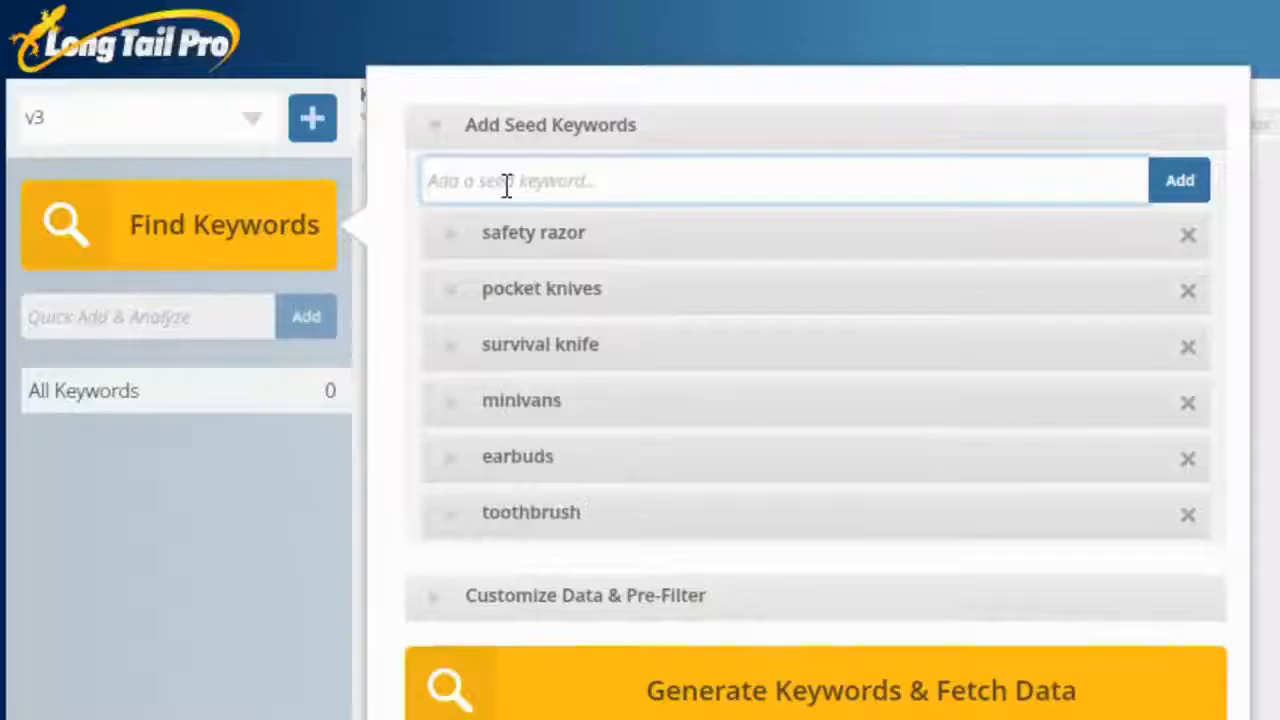
# Step: Restrict the safety razor seed keyword to ideas that include "best", leaving its exclude terms empty
pyautogui.click(457, 247)
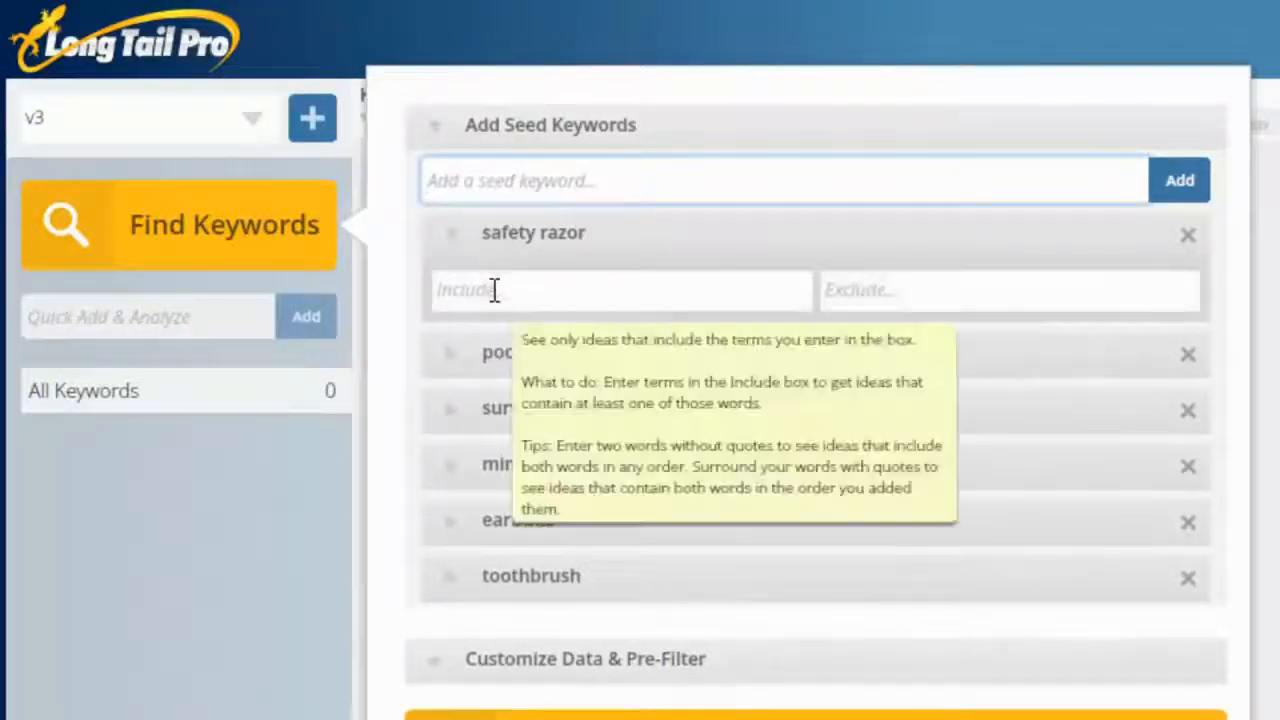
pyautogui.click(494, 290)
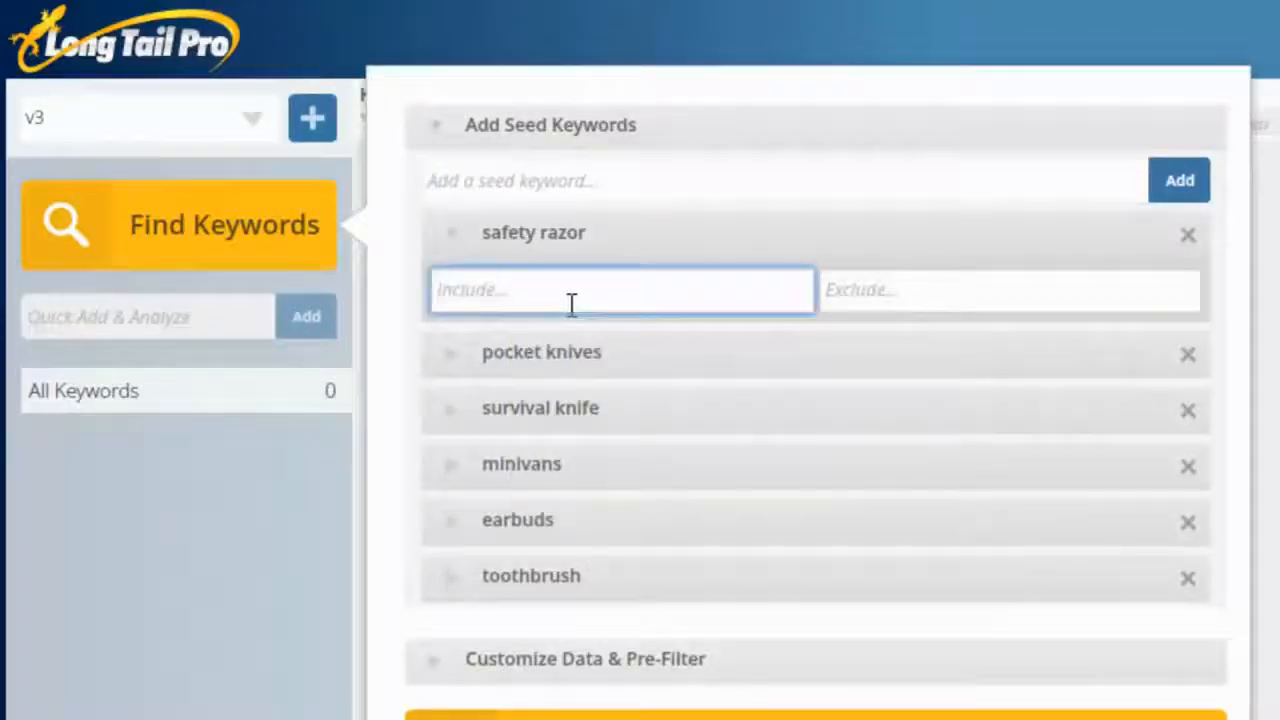
pyautogui.write('b')
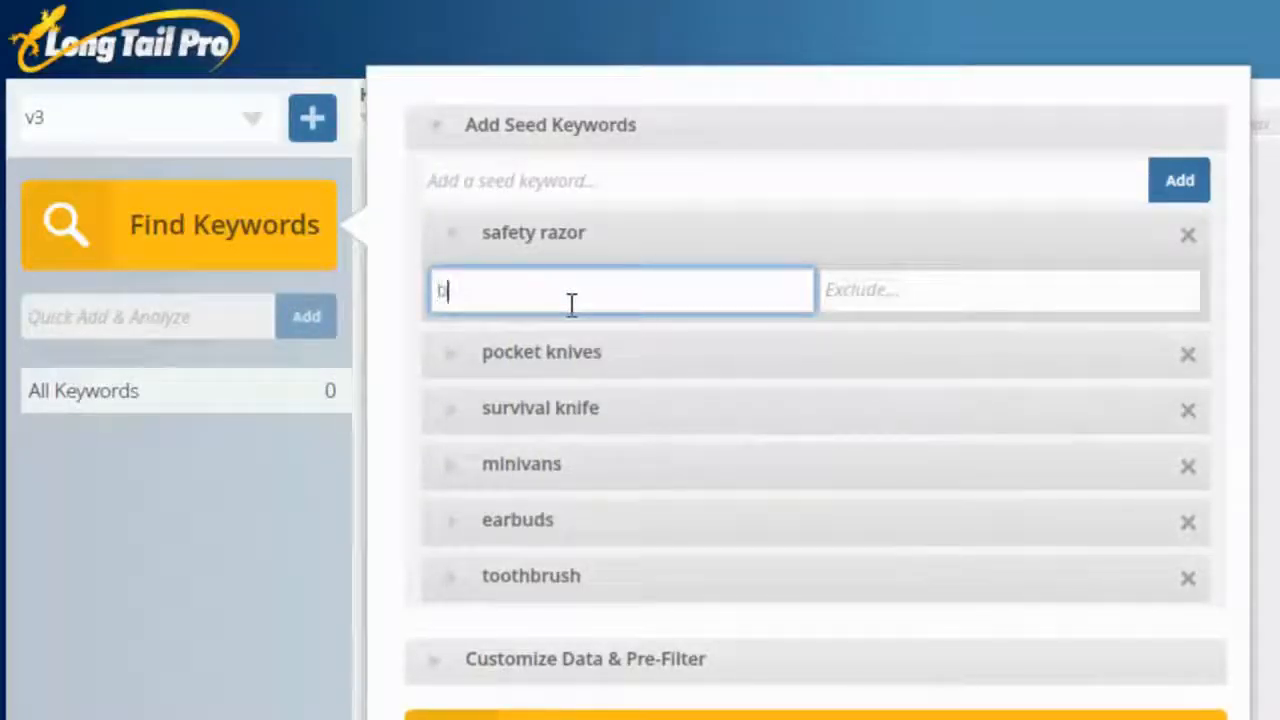
pyautogui.write('est')
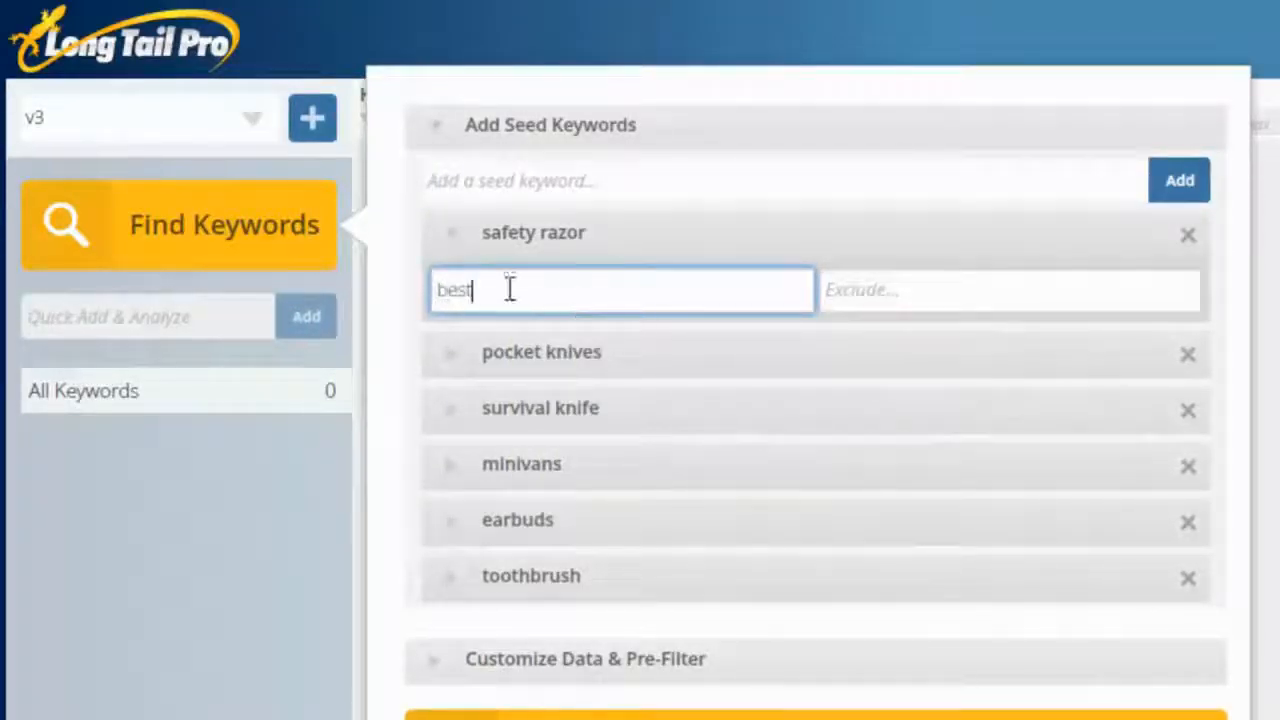
pyautogui.click(960, 292)
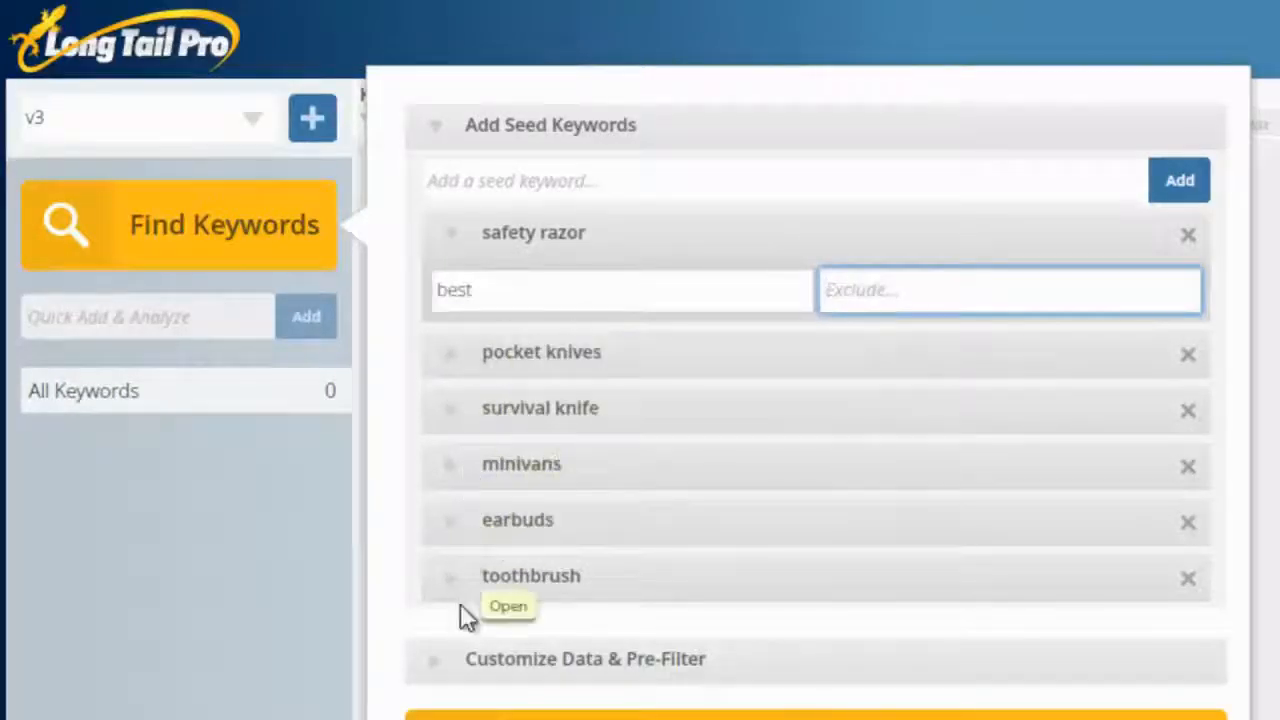
# Step: Pre-filter the keyword data to a minimum suggested bid of 0.25 and a minimum local search volume of 500
pyautogui.click(445, 670)
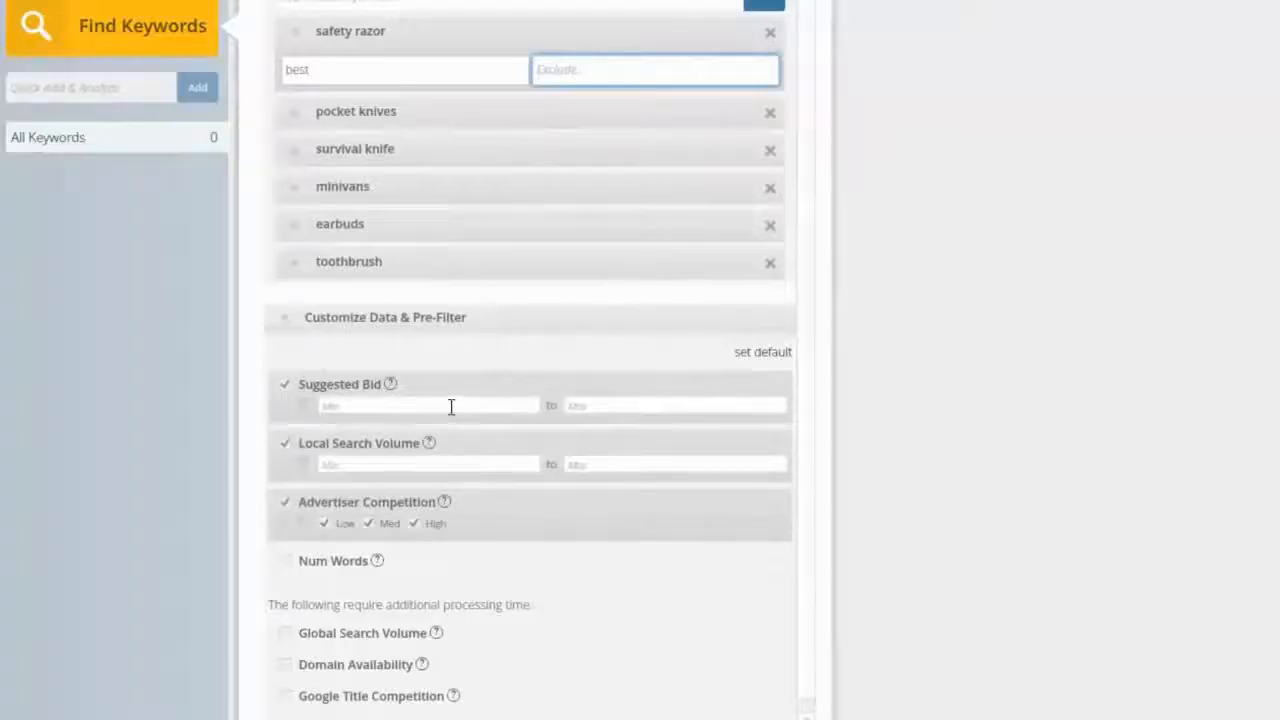
pyautogui.click(451, 406)
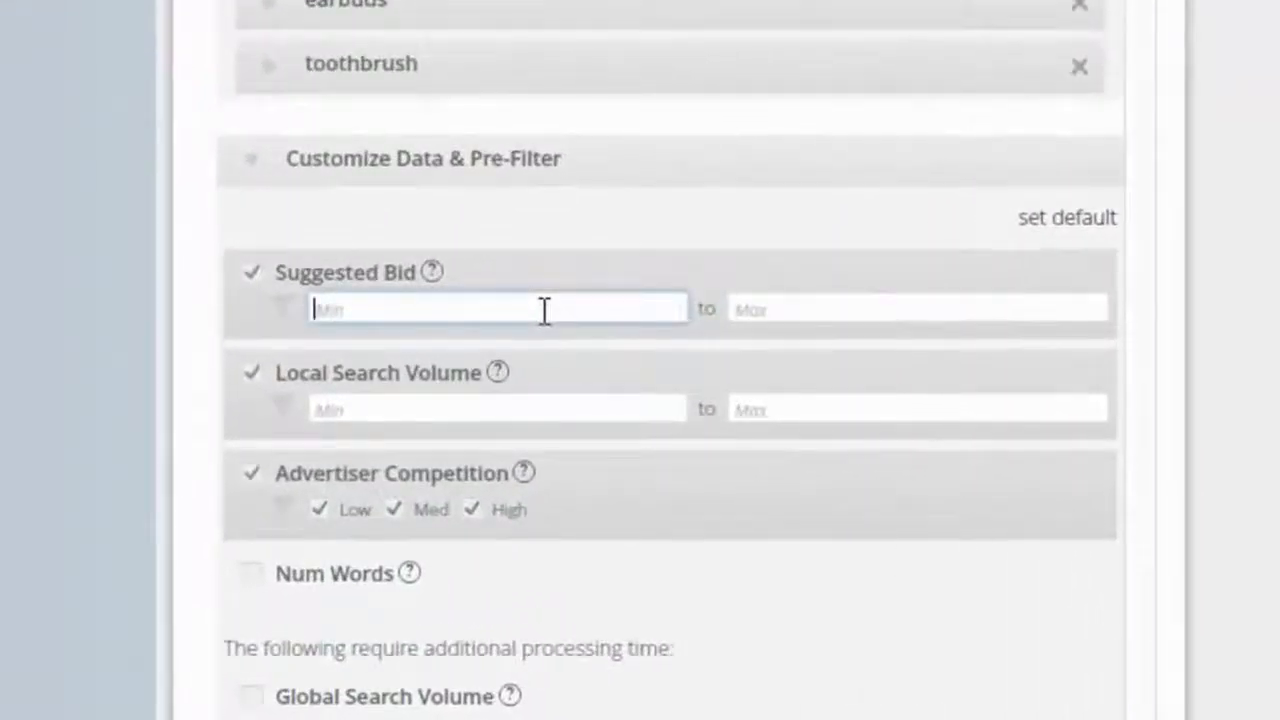
pyautogui.write('0.05')
pyautogui.click(417, 409)
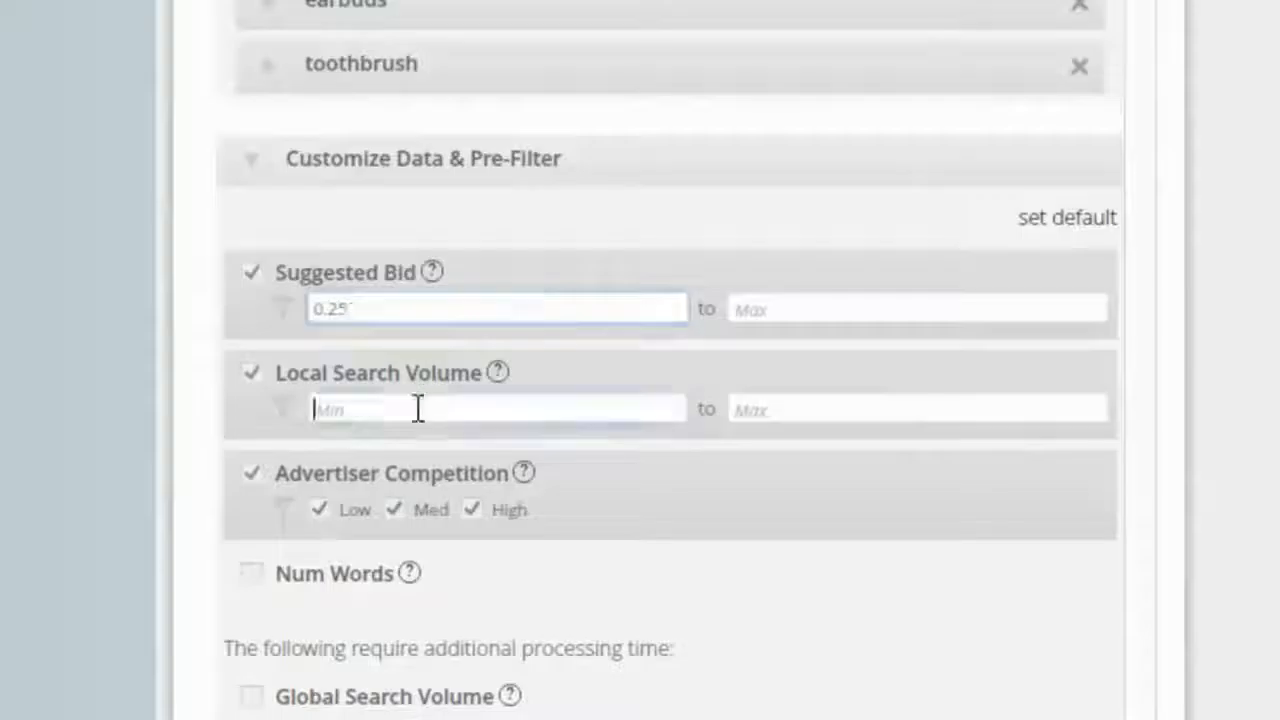
pyautogui.write('500')
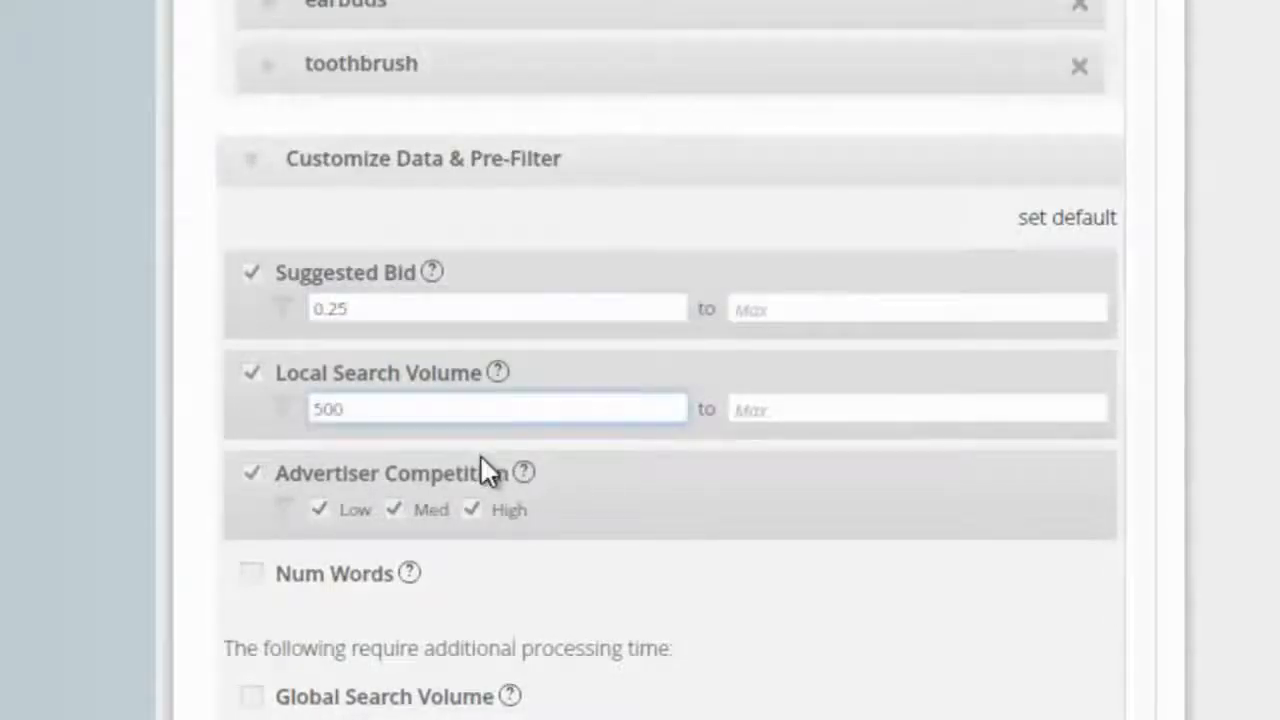
# Step: Enable the number-of-words filter in the pre-filter settings with a minimum of 3
pyautogui.scroll(-1, 480, 460)
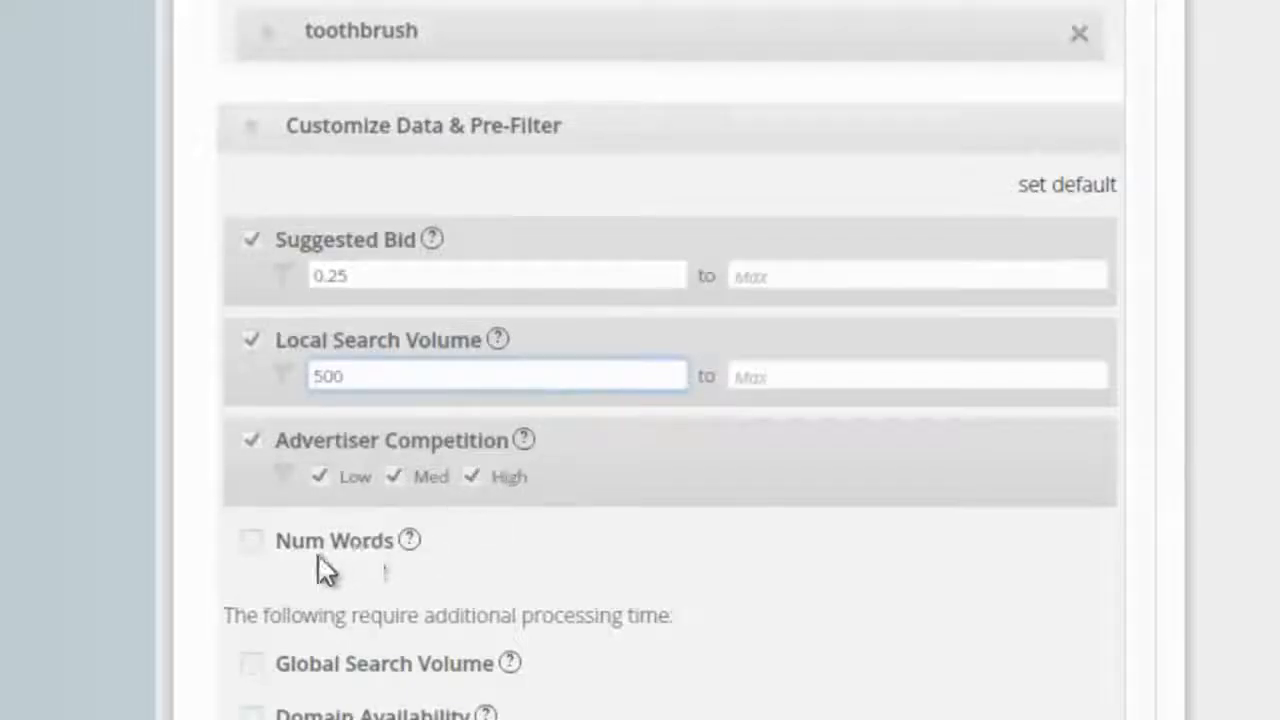
pyautogui.click(256, 546)
pyautogui.click(363, 578)
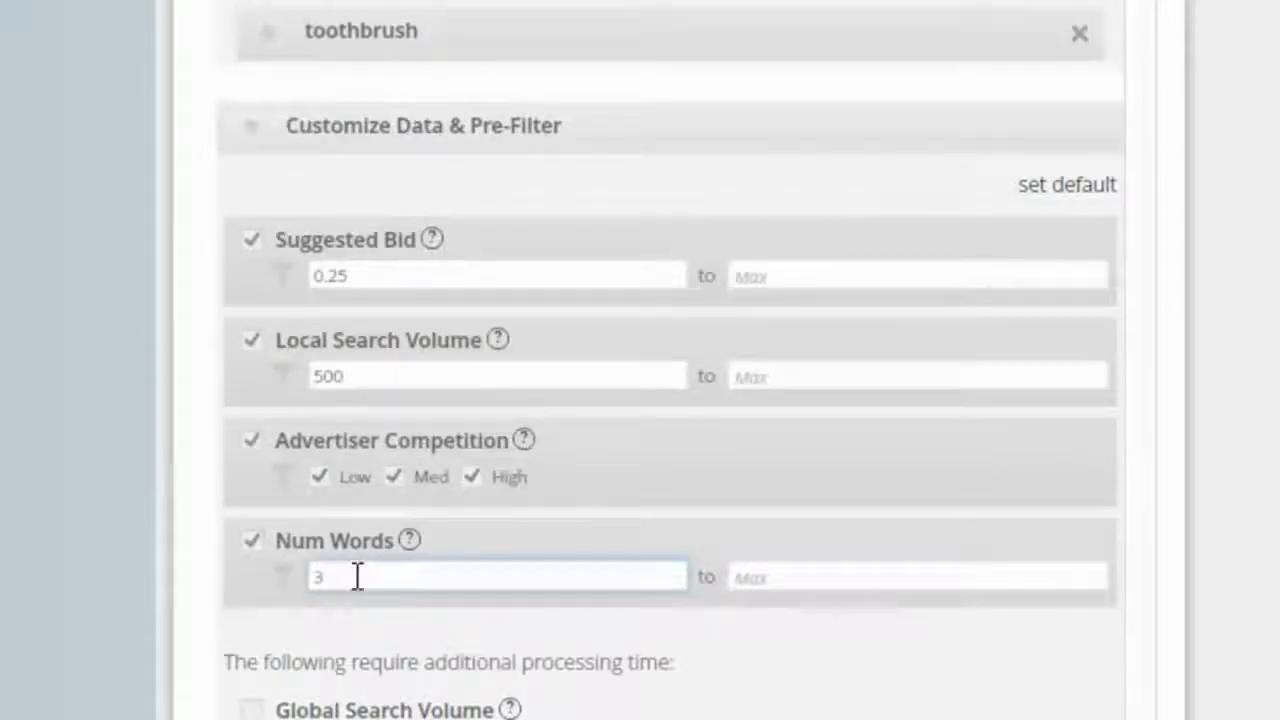
# Step: Switch the Global Search Volume and Domain Availability options on and off again to view their settings
pyautogui.scroll(-1, 339, 612)
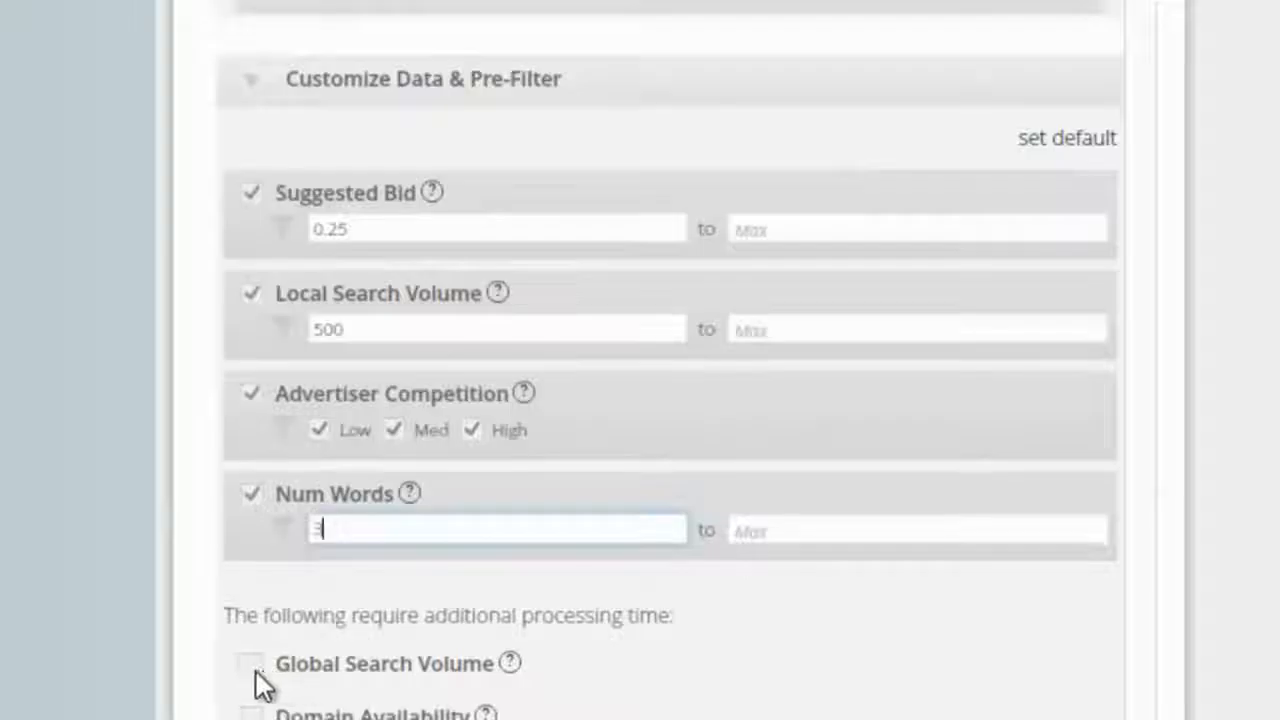
pyautogui.scroll(-5, 258, 682)
pyautogui.click(253, 402)
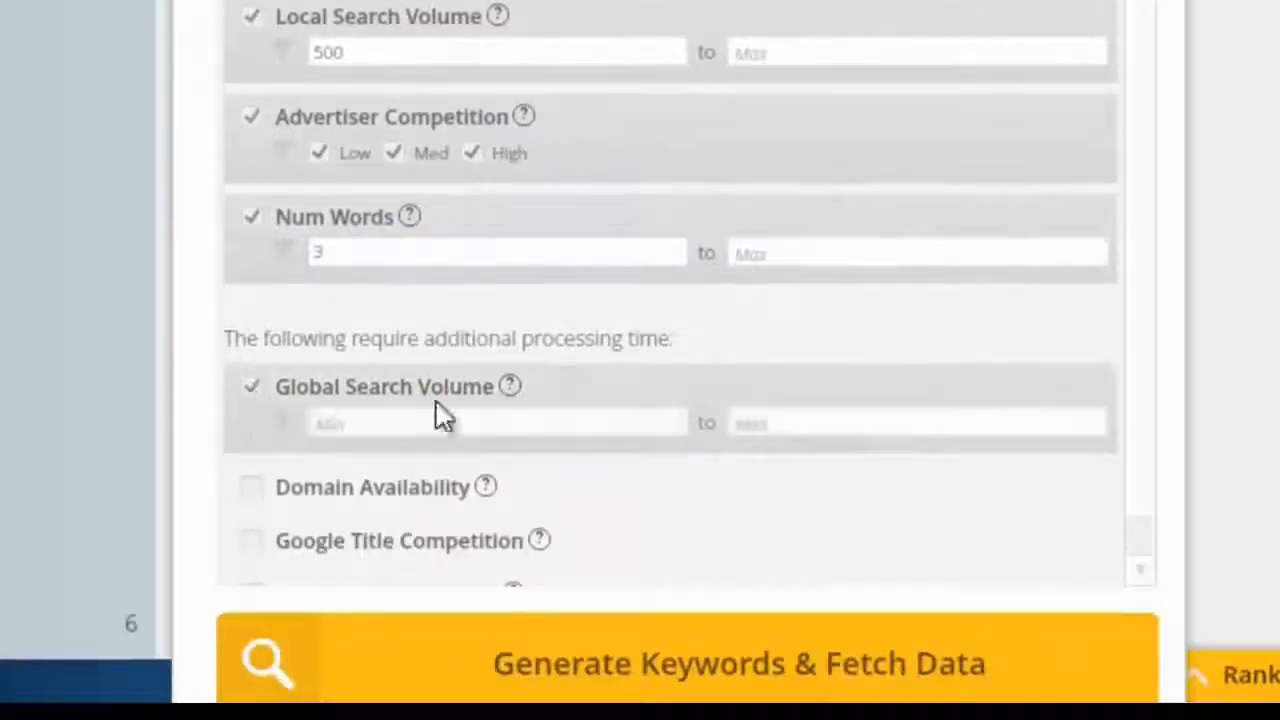
pyautogui.click(250, 392)
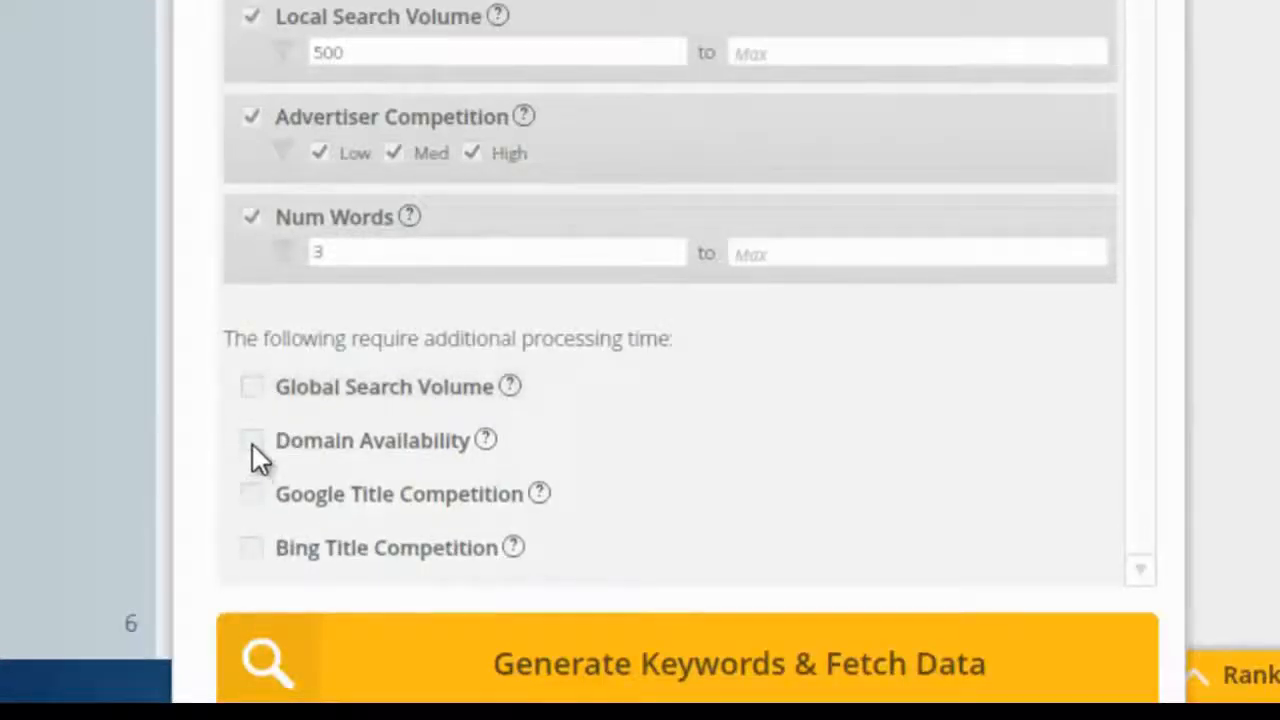
pyautogui.click(253, 443)
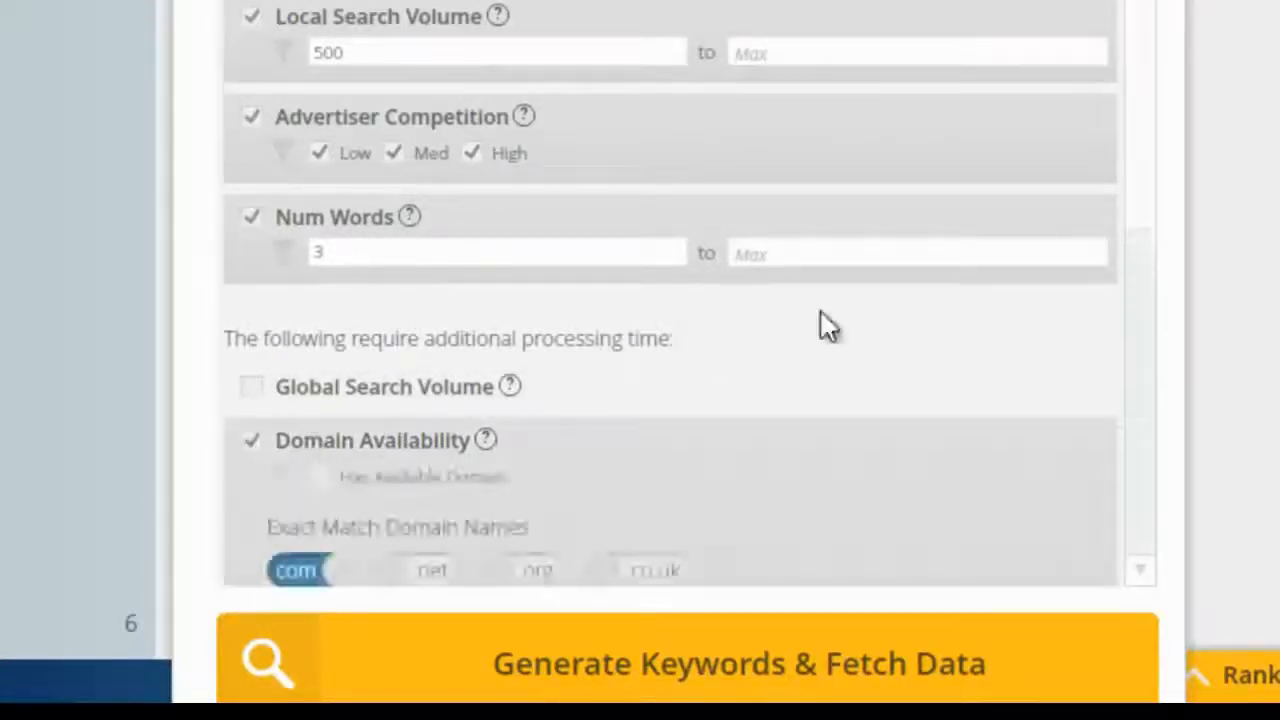
pyautogui.scroll(-8, 986, 229)
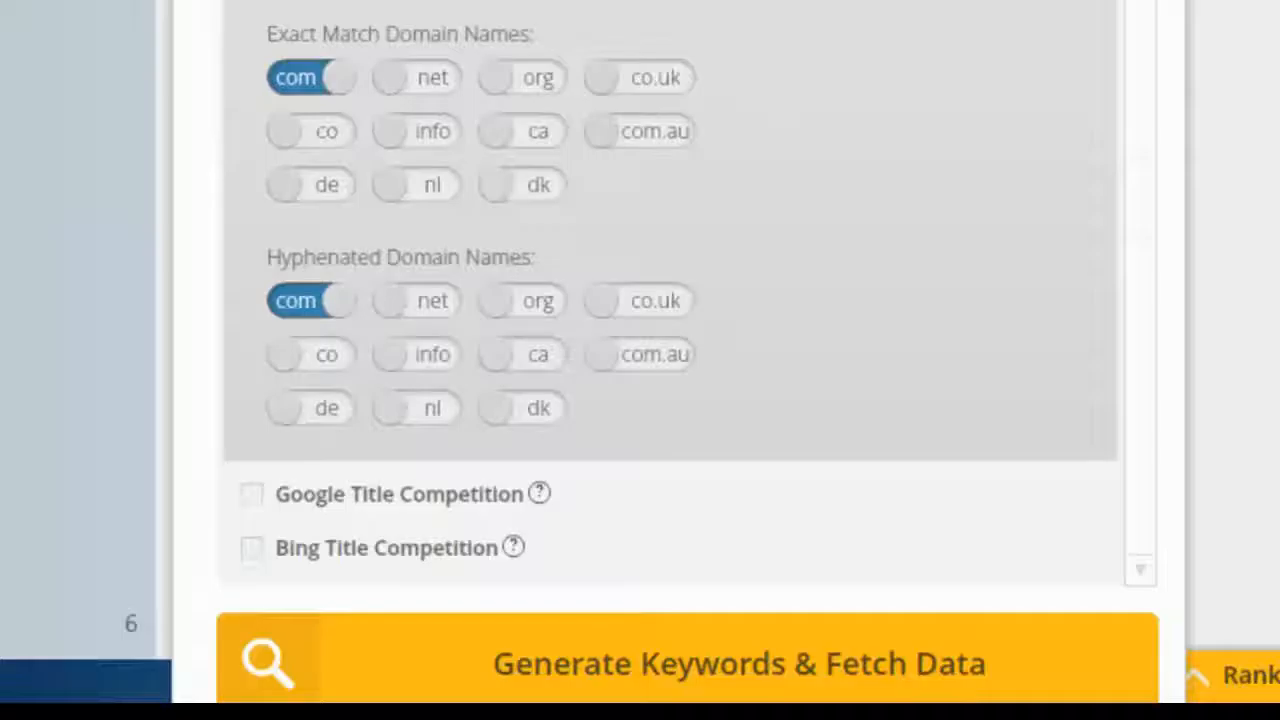
pyautogui.click(252, 2)
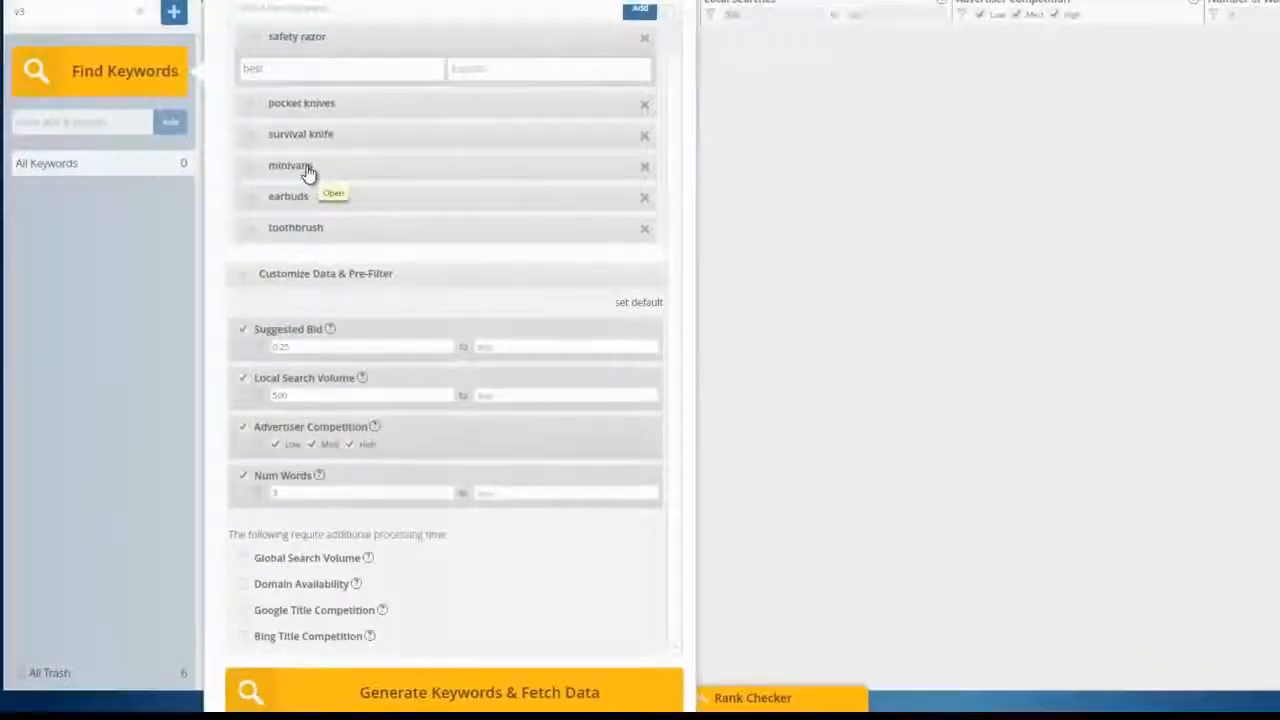
# Step: Review the seed keywords and pre-filters, and generate the keywords with their data
pyautogui.scroll(1, 331, 147)
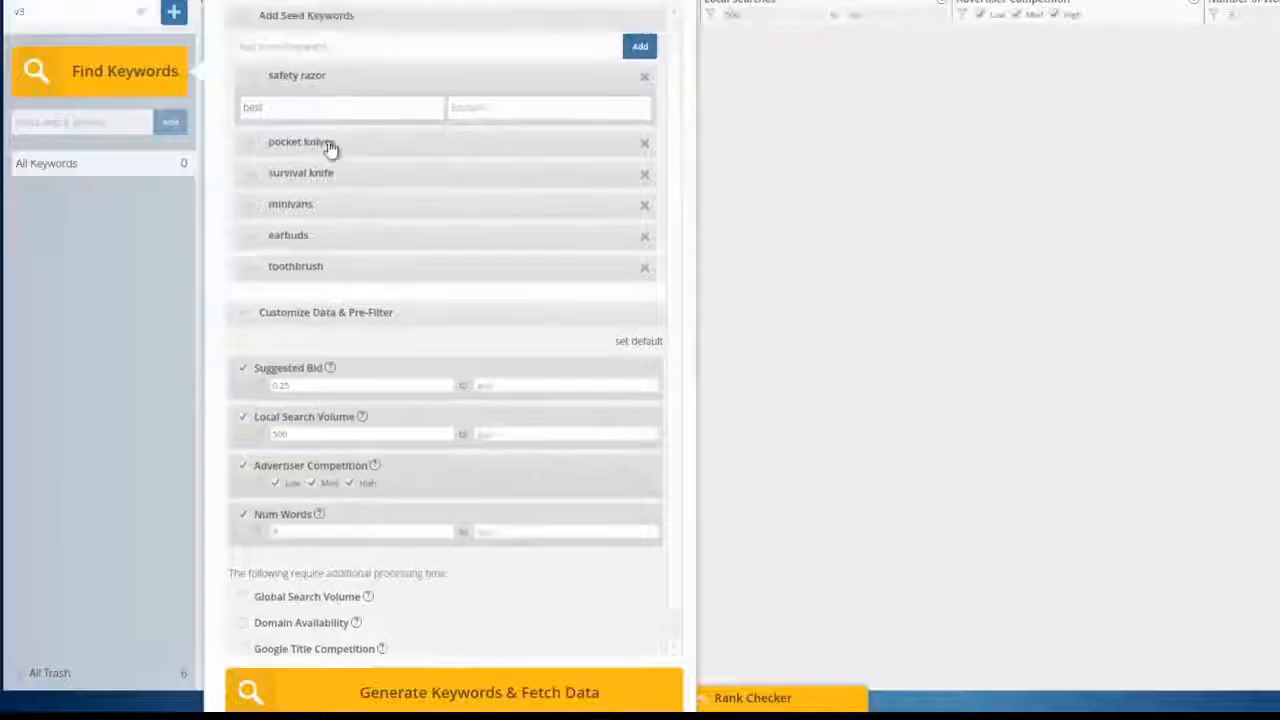
pyautogui.scroll(-1, 336, 335)
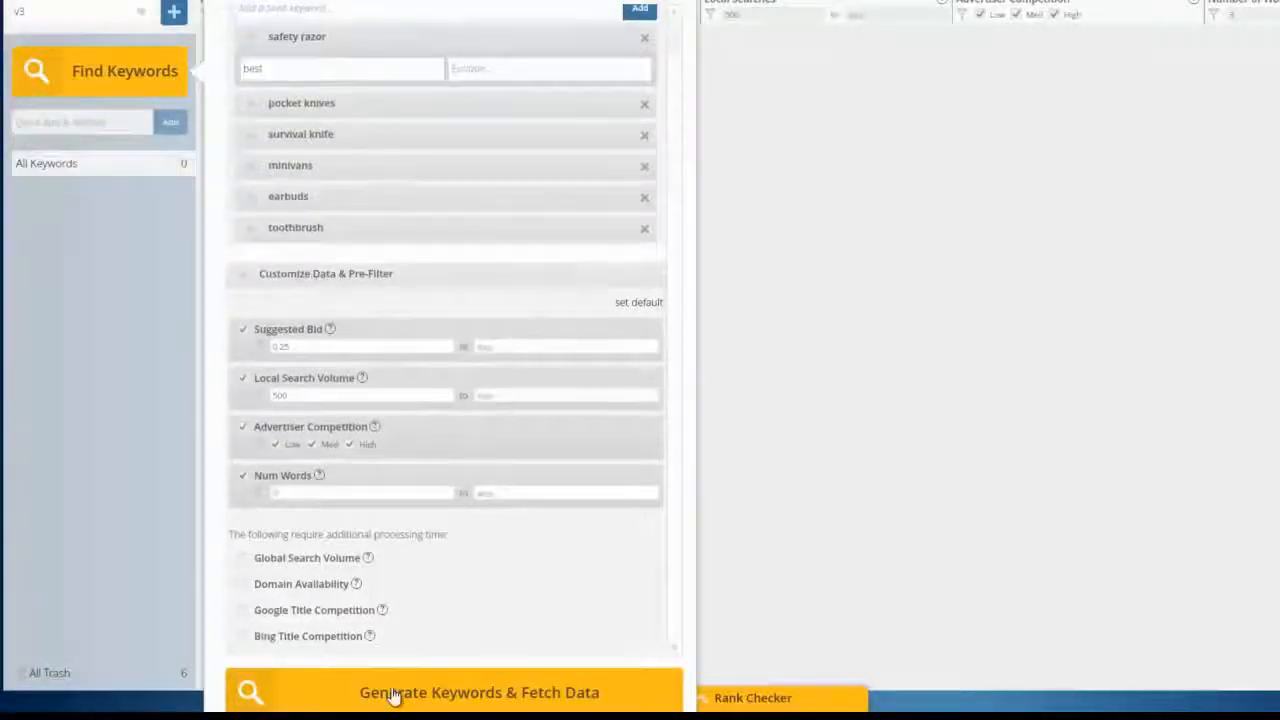
pyautogui.click(395, 693)
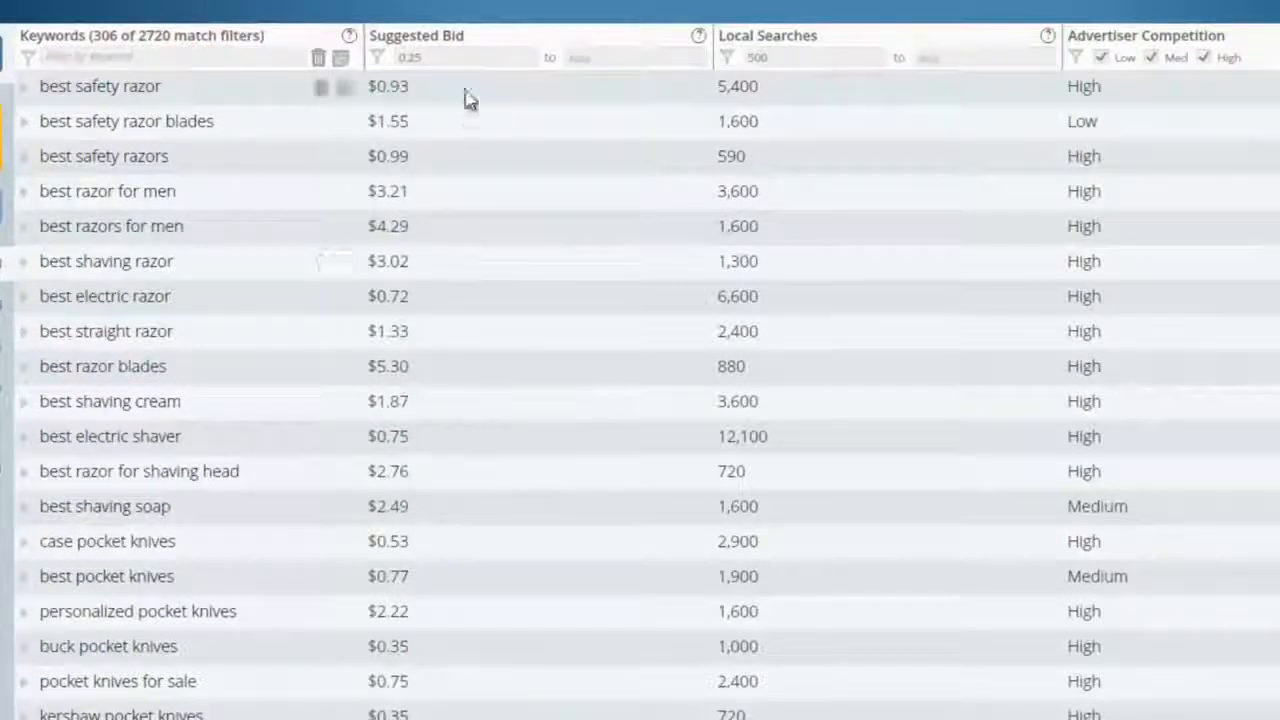
# Step: Filter the keyword results to a minimum suggested bid of 1.00 and a minimum of 1500 local searches
pyautogui.click(449, 57)
pyautogui.moveTo(442, 57); pyautogui.dragTo(400, 58)
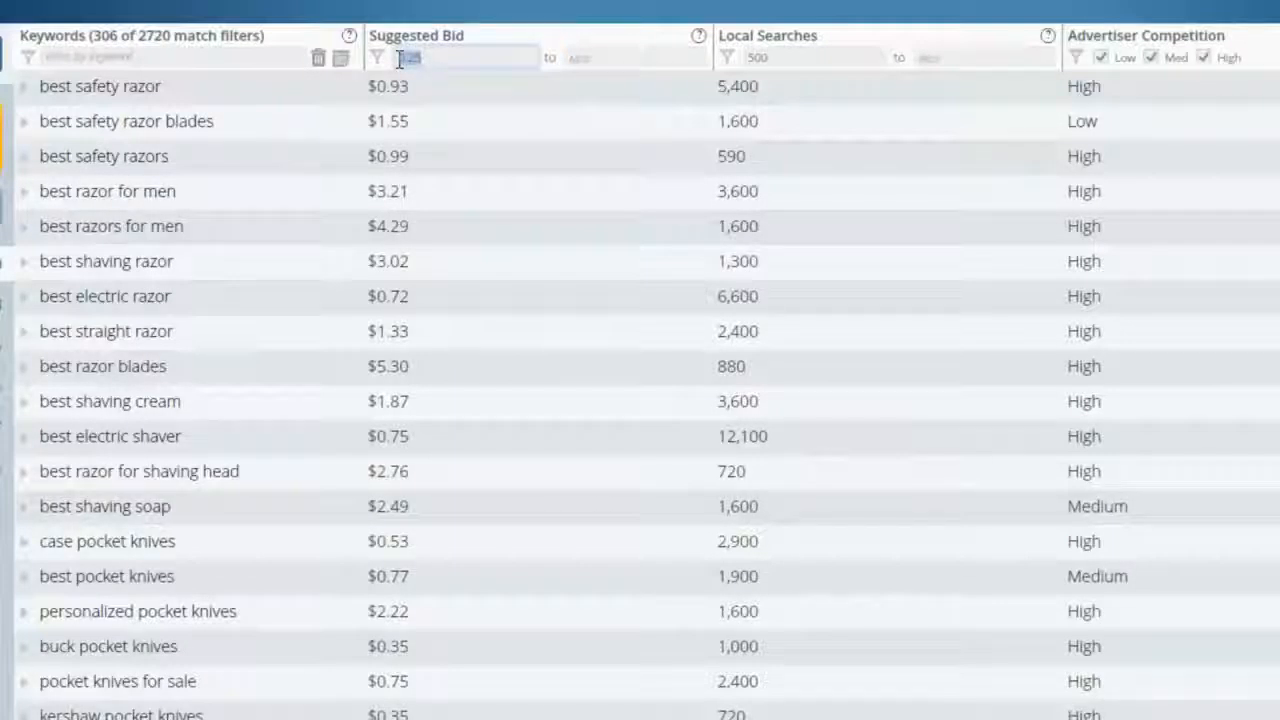
pyautogui.write('1')
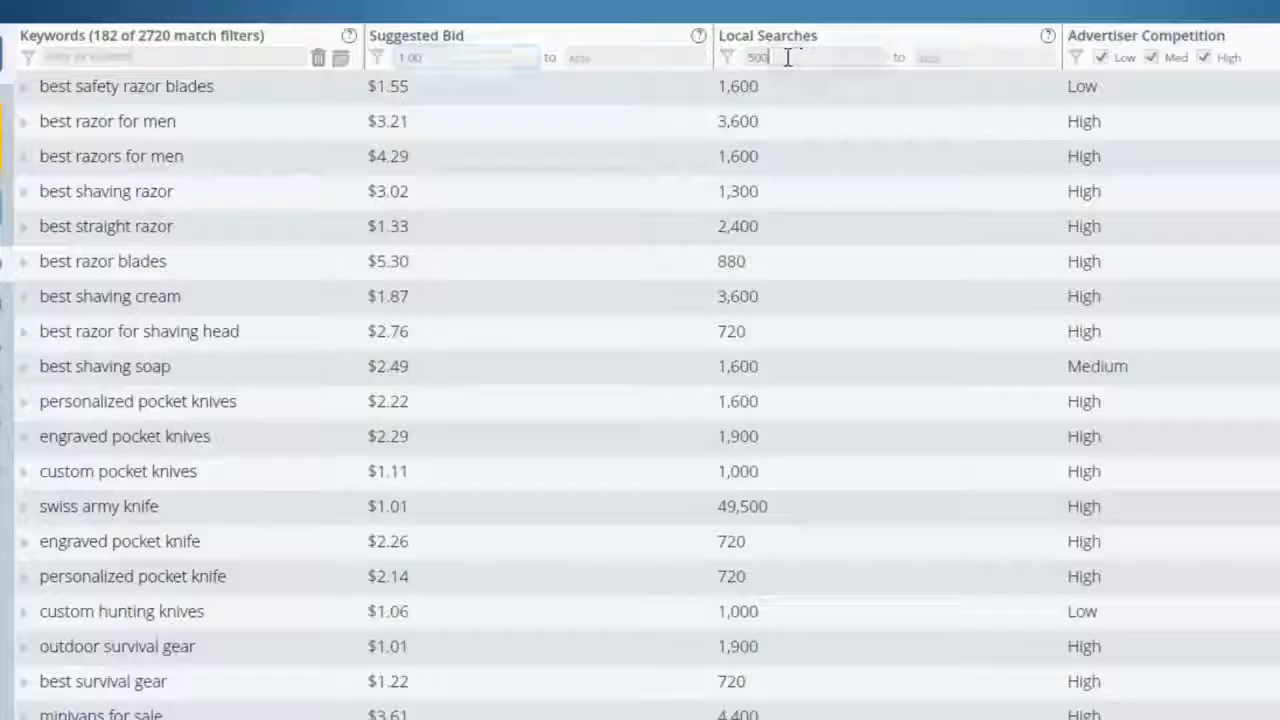
pyautogui.moveTo(789, 57); pyautogui.dragTo(747, 58)
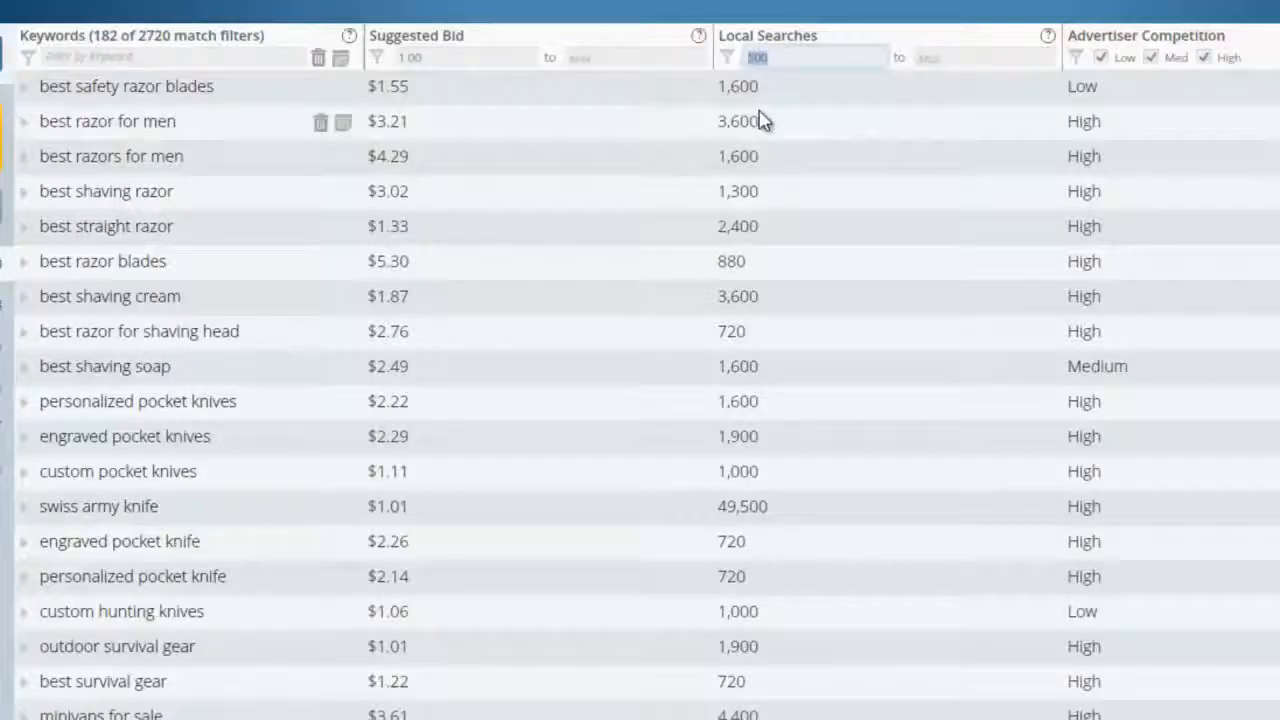
pyautogui.write('1500')
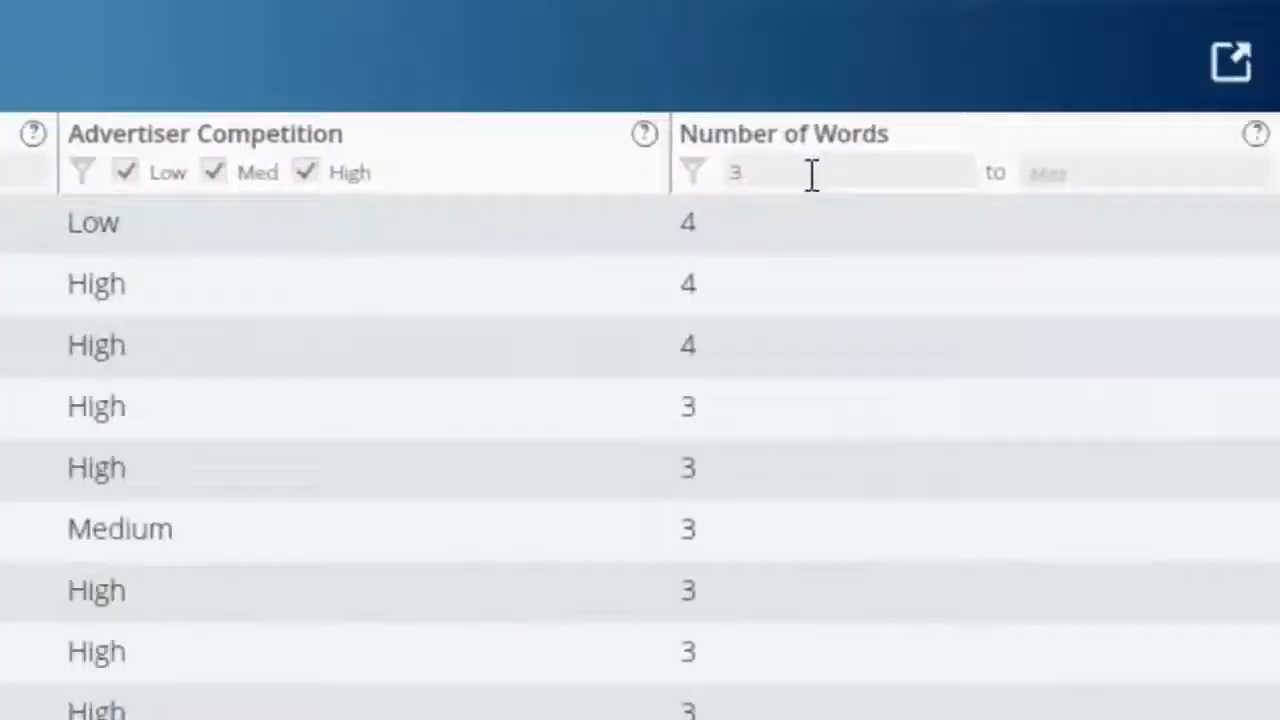
# Step: Filter the keyword results to a minimum of 4 words
pyautogui.moveTo(811, 175); pyautogui.dragTo(724, 172)
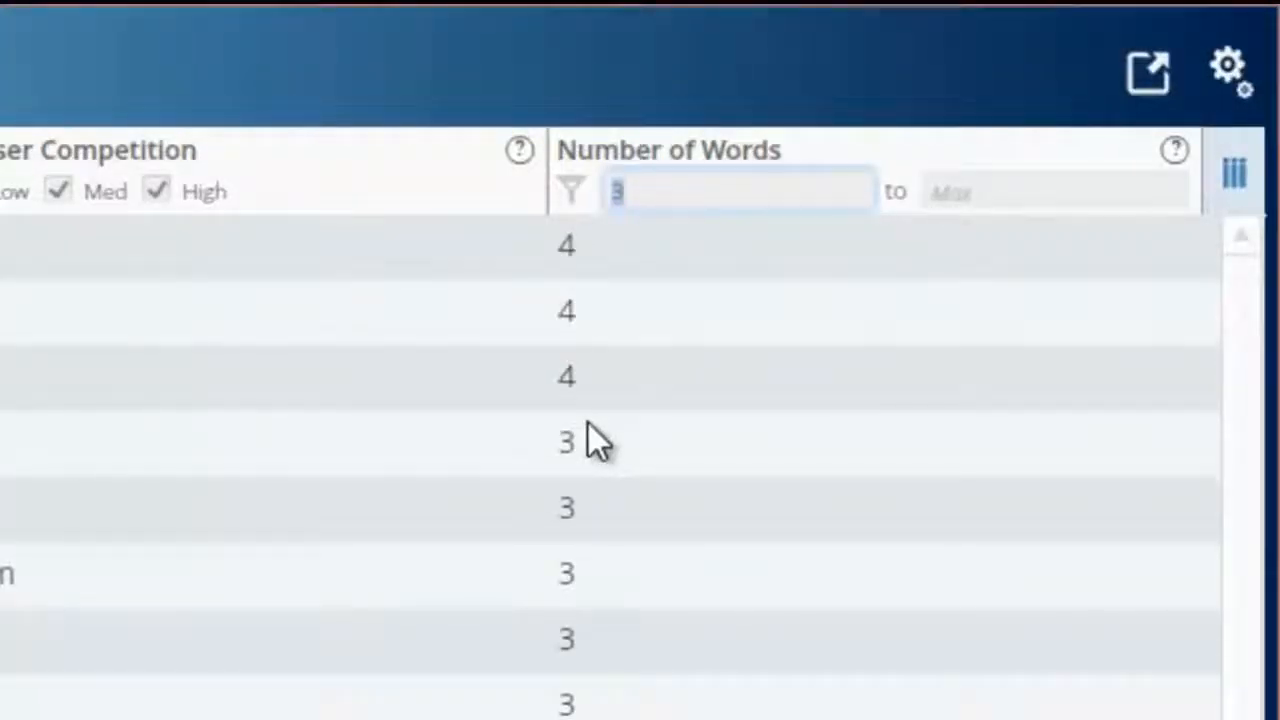
pyautogui.write('4')
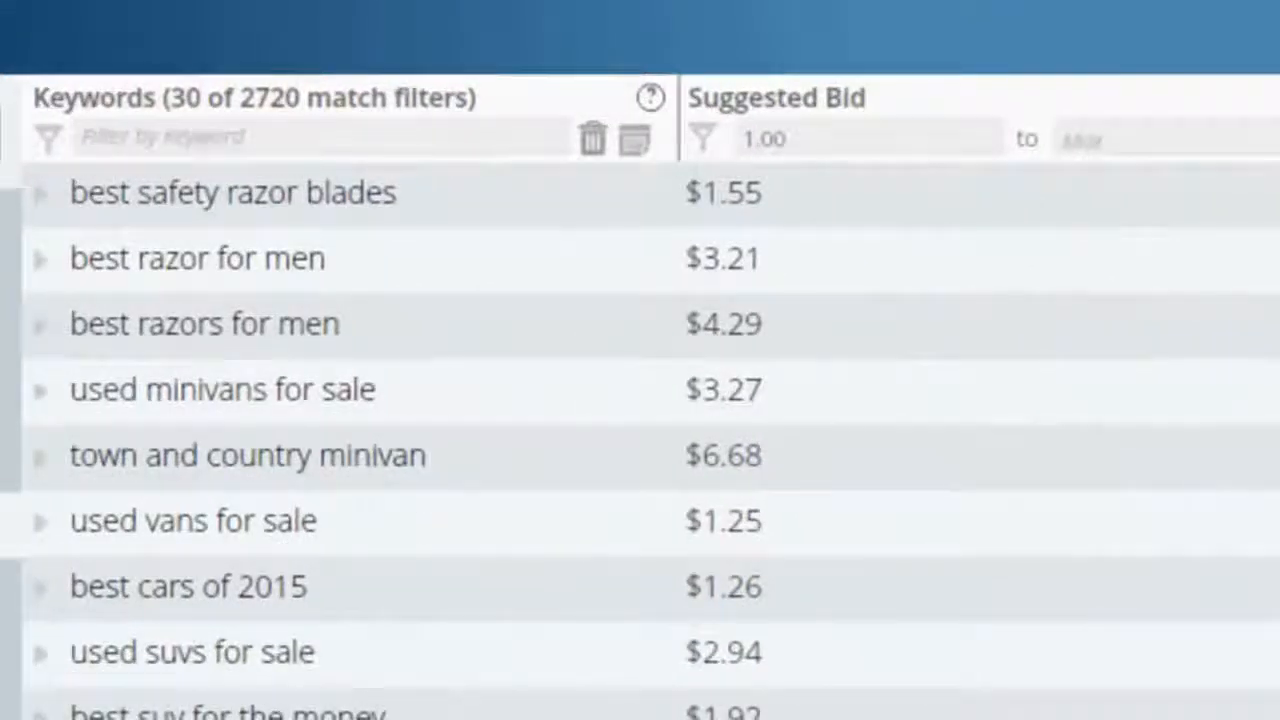
# Step: Try the keyword filter "review", clear it, and filter the keywords by "best" instead
pyautogui.click(286, 132)
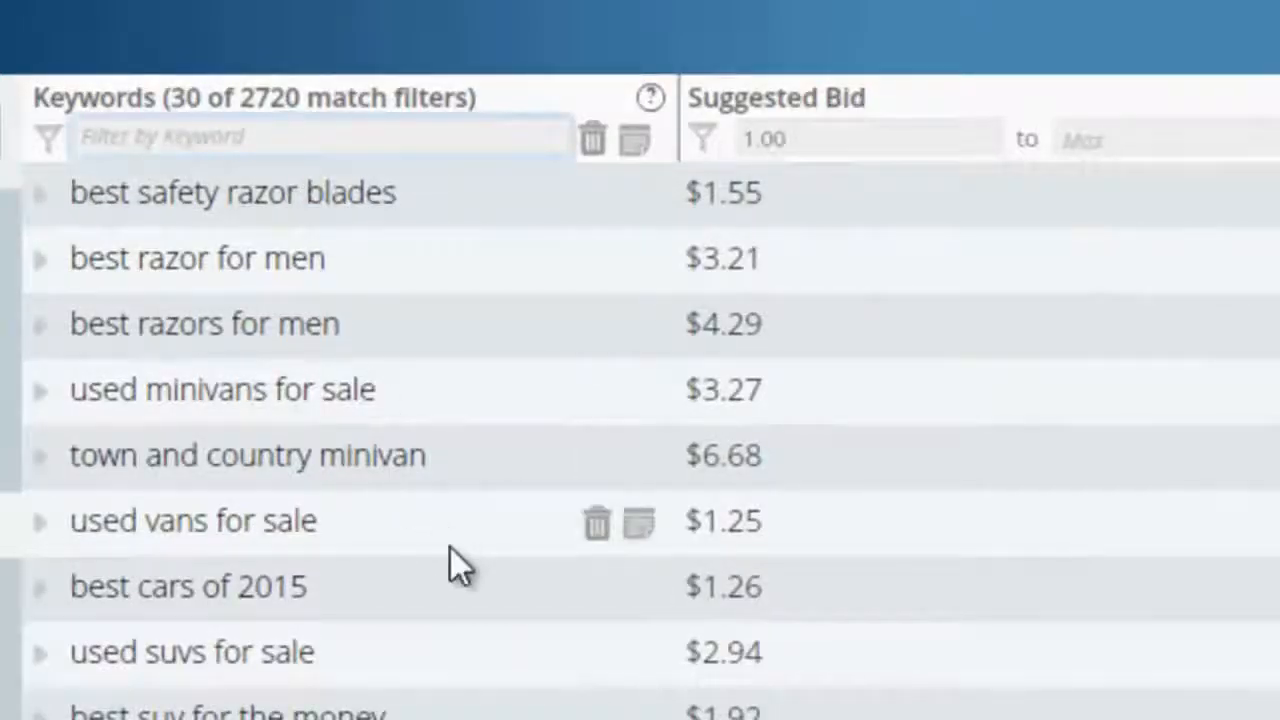
pyautogui.write('review')
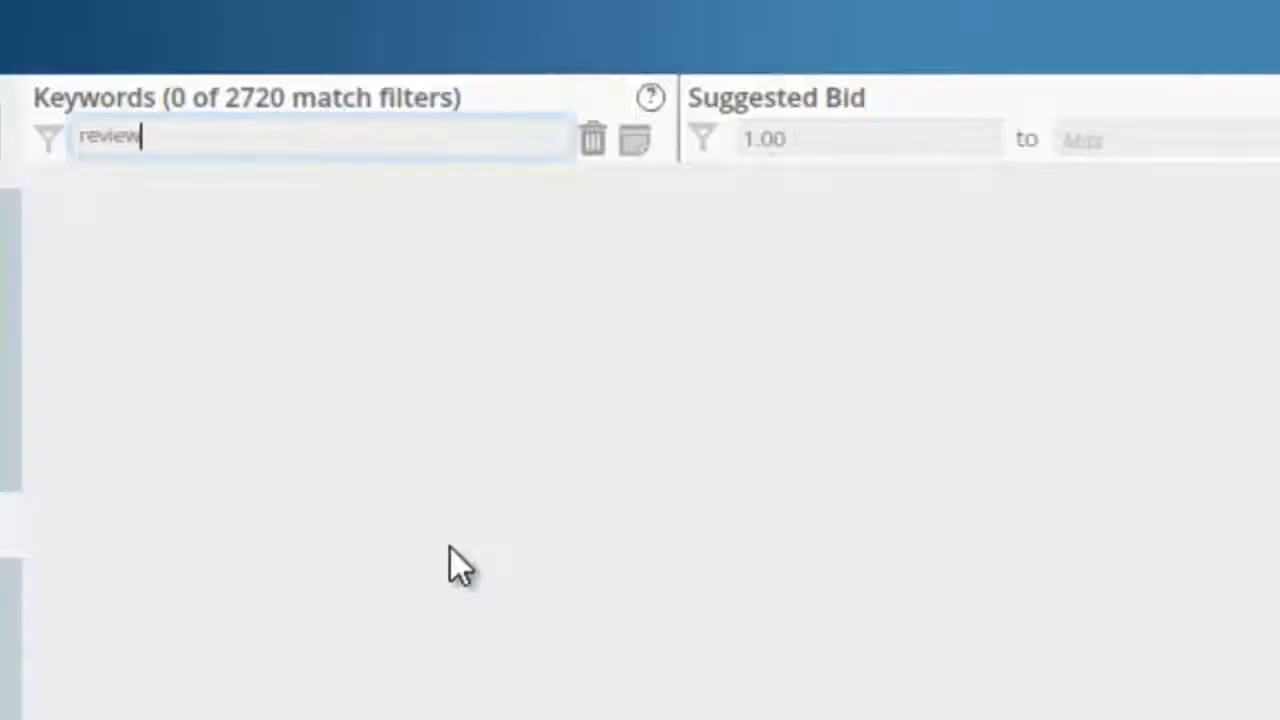
pyautogui.press('BackSpace')
pyautogui.press('BackSpace')
pyautogui.press('BackSpace')
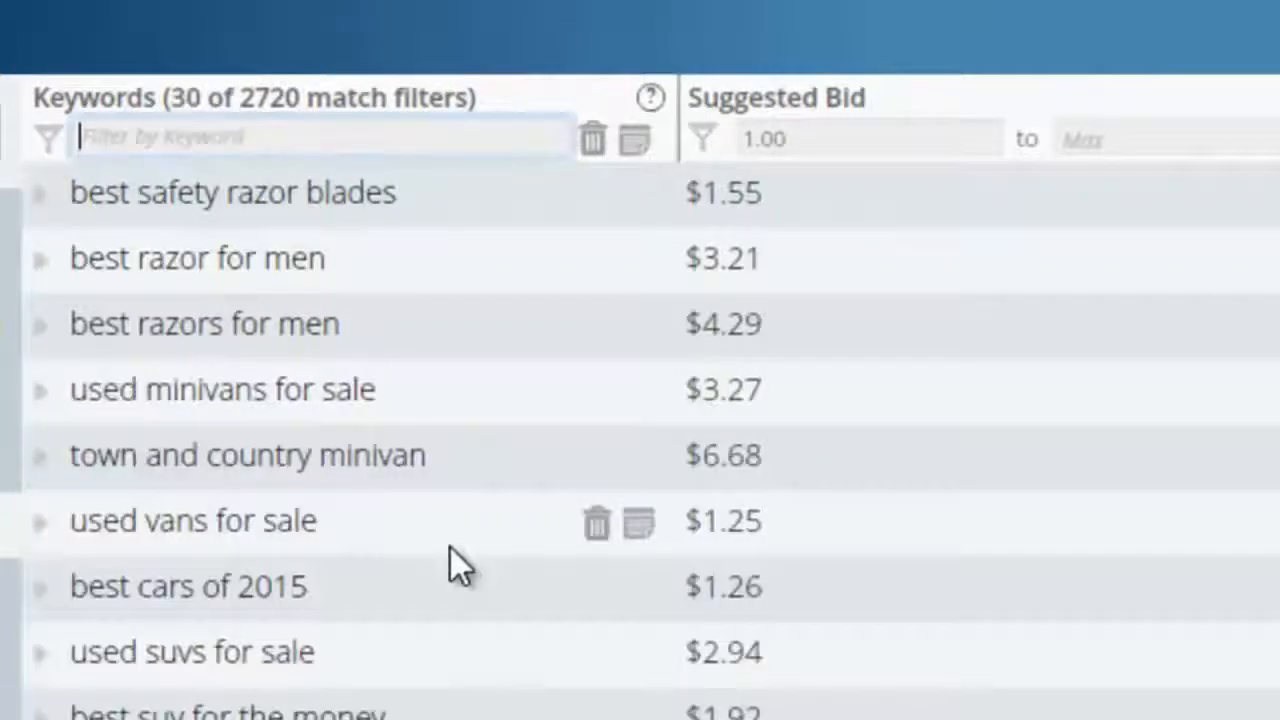
pyautogui.write('be')
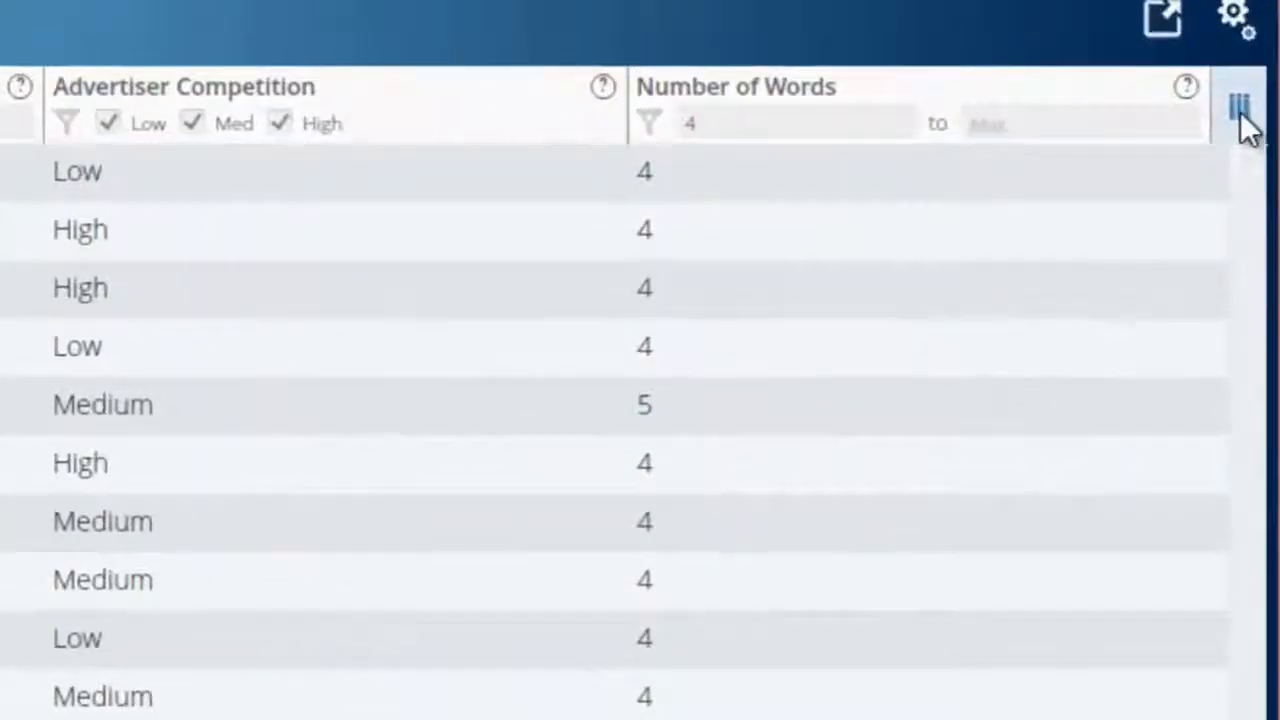
# Step: Show the Global Searches and Domain Availability columns, and fetch the missing global search data for the filtered keywords
pyautogui.click(1246, 118)
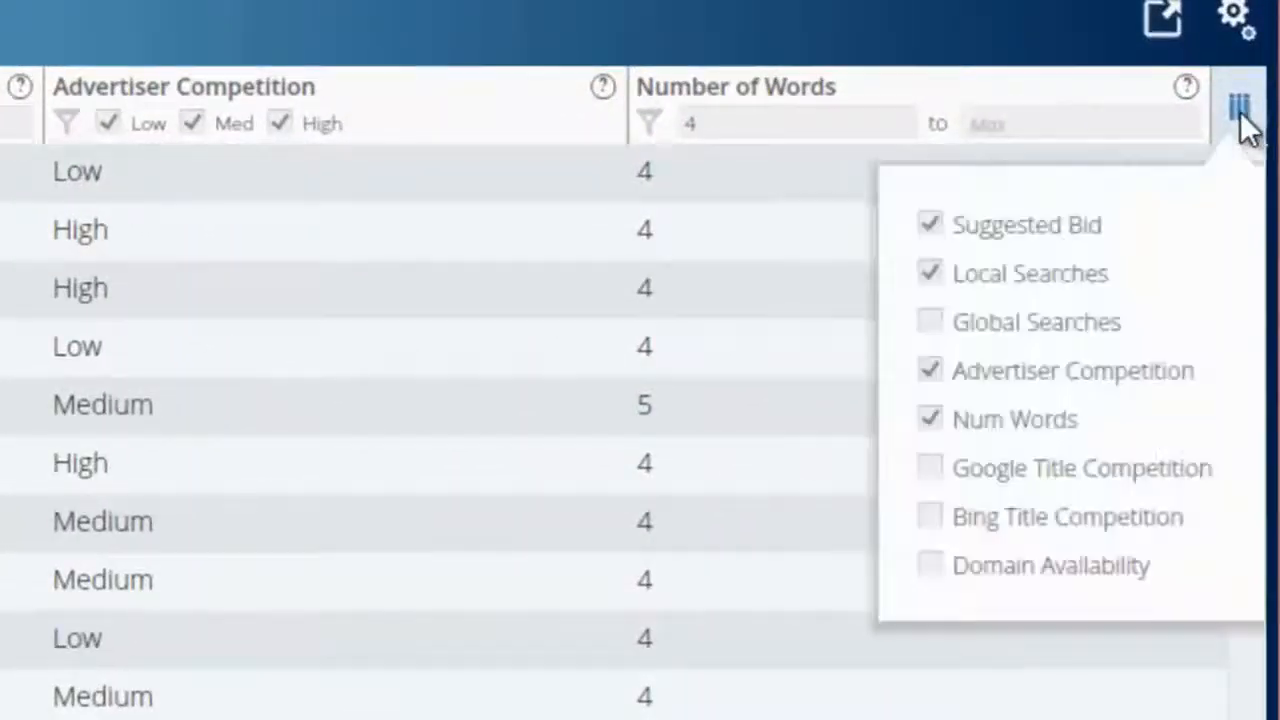
pyautogui.click(932, 322)
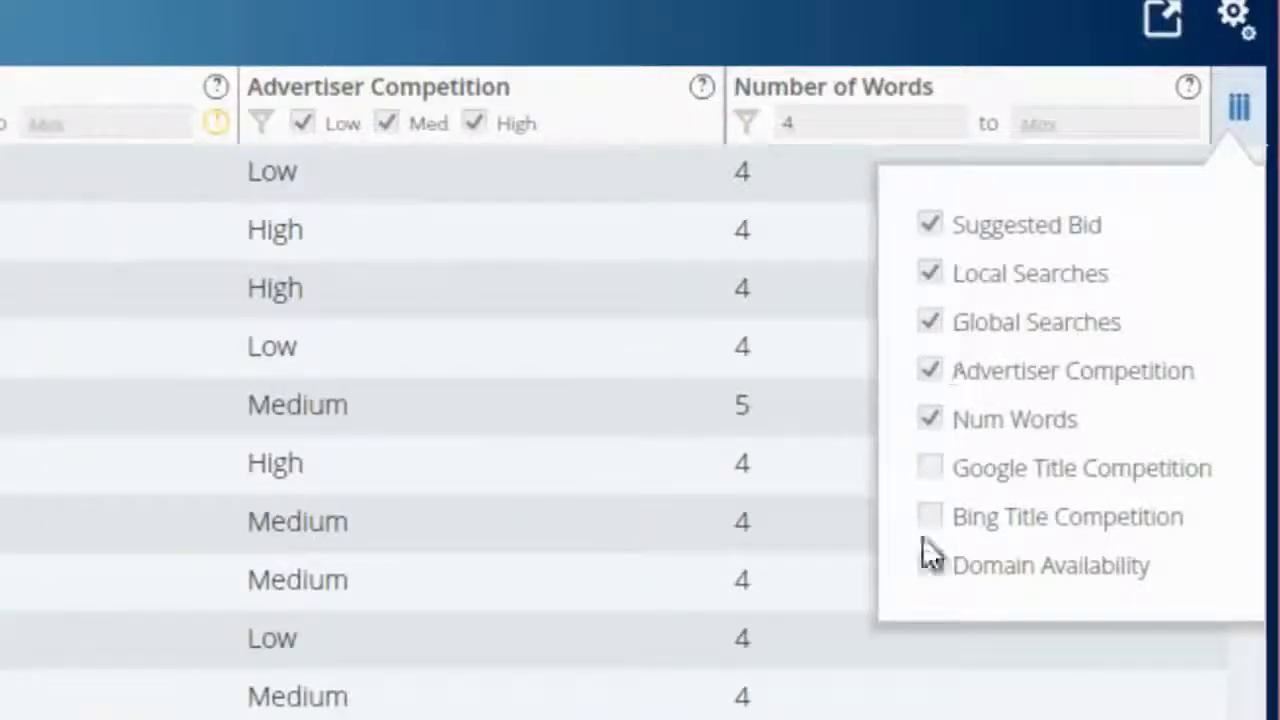
pyautogui.click(932, 566)
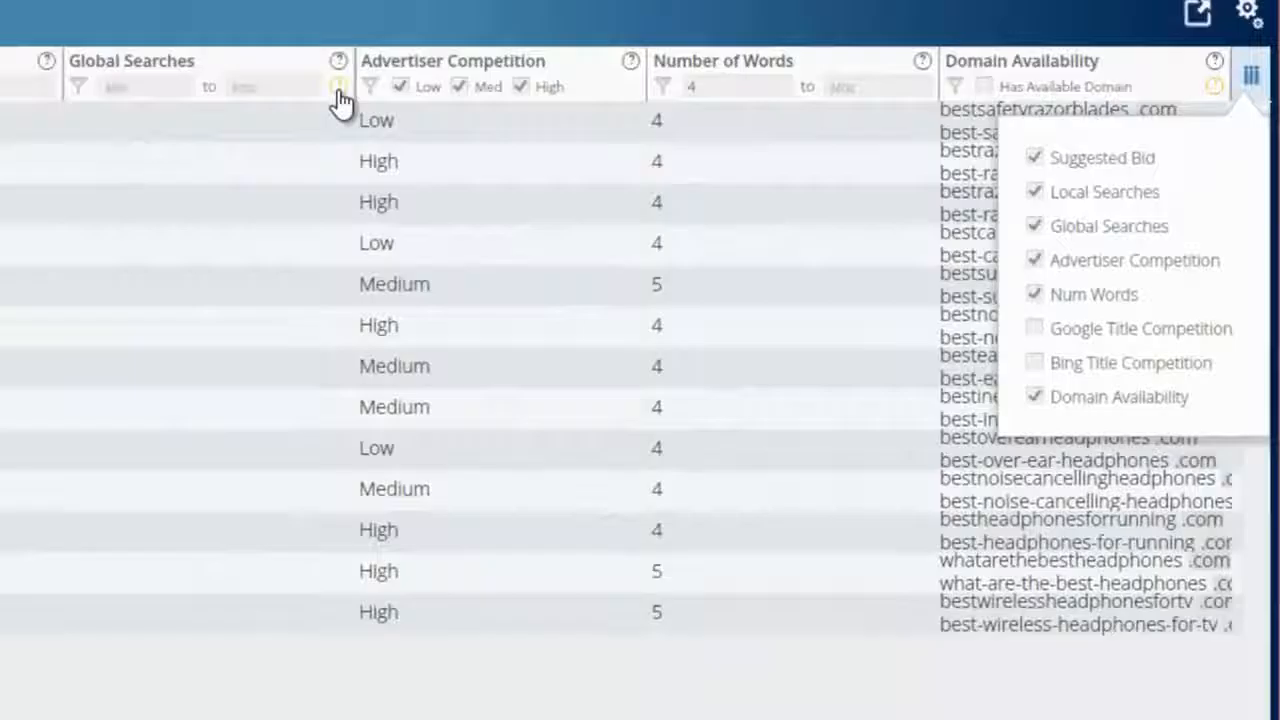
pyautogui.click(339, 90)
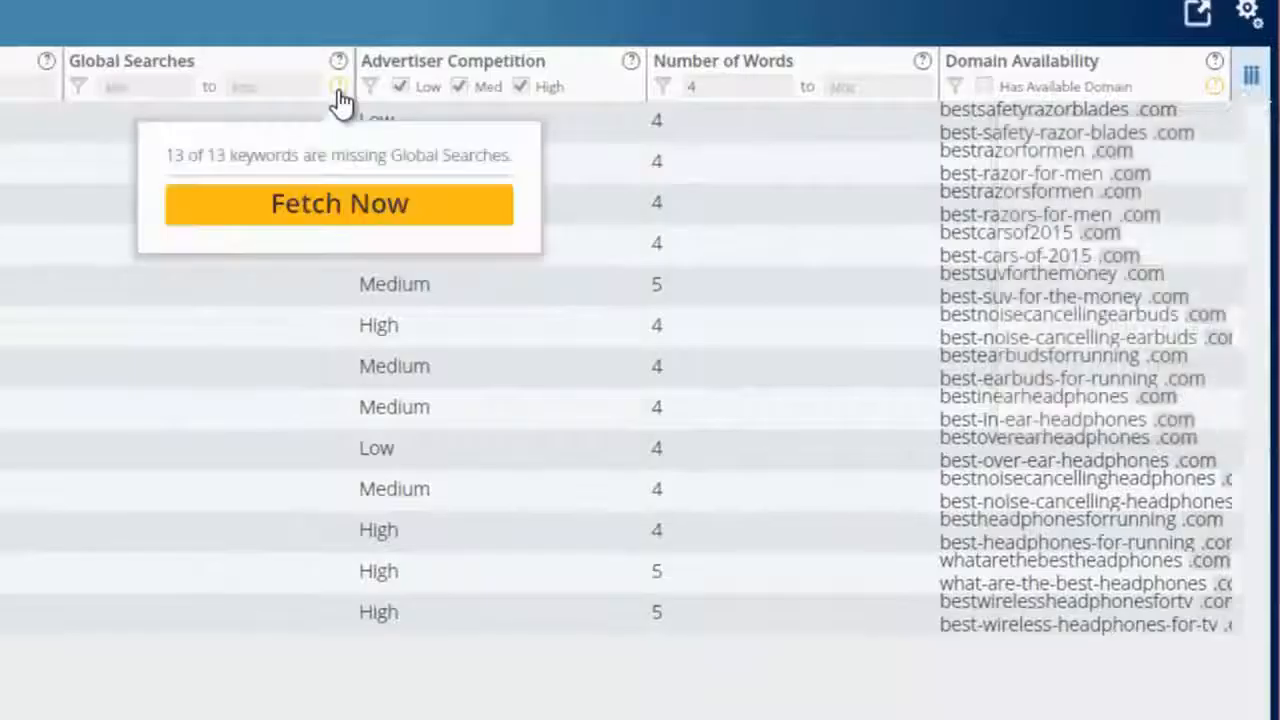
pyautogui.click(339, 205)
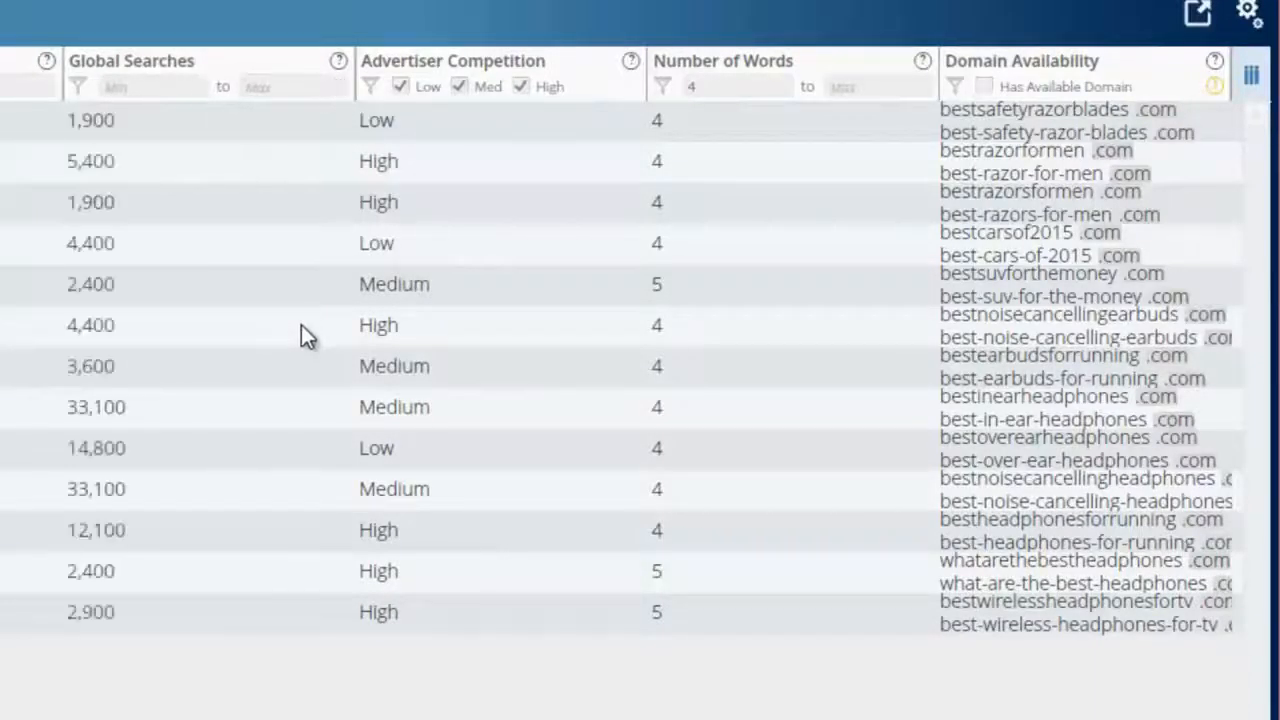
# Step: Fetch domain availability for exact-match com, net and org names without any hyphenated names, and hide the Domain Availability column
pyautogui.click(1217, 89)
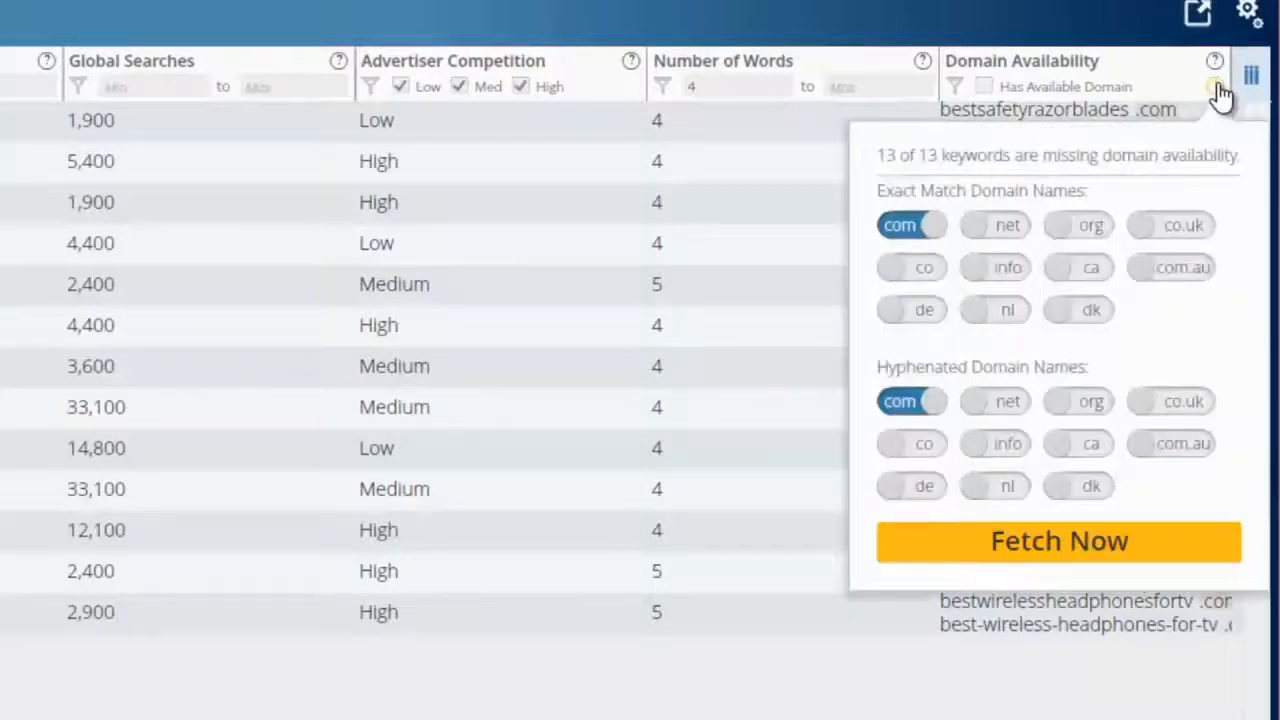
pyautogui.click(1005, 225)
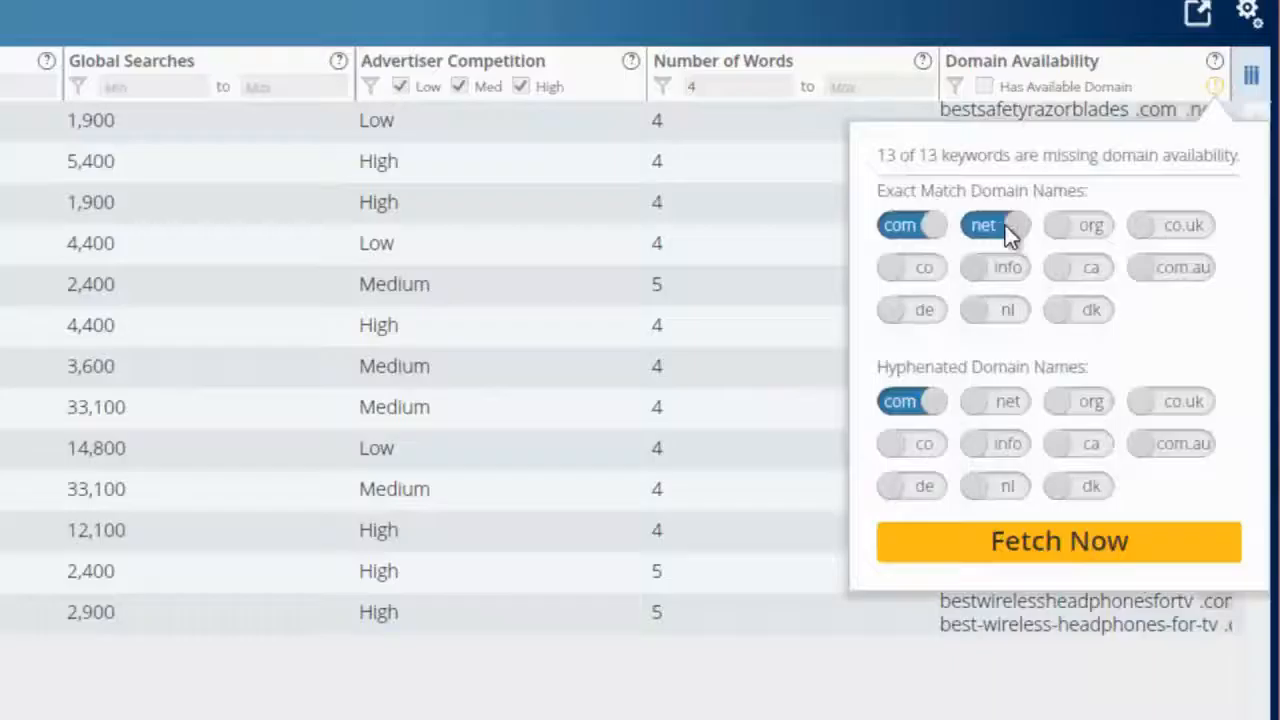
pyautogui.click(1106, 224)
pyautogui.click(905, 402)
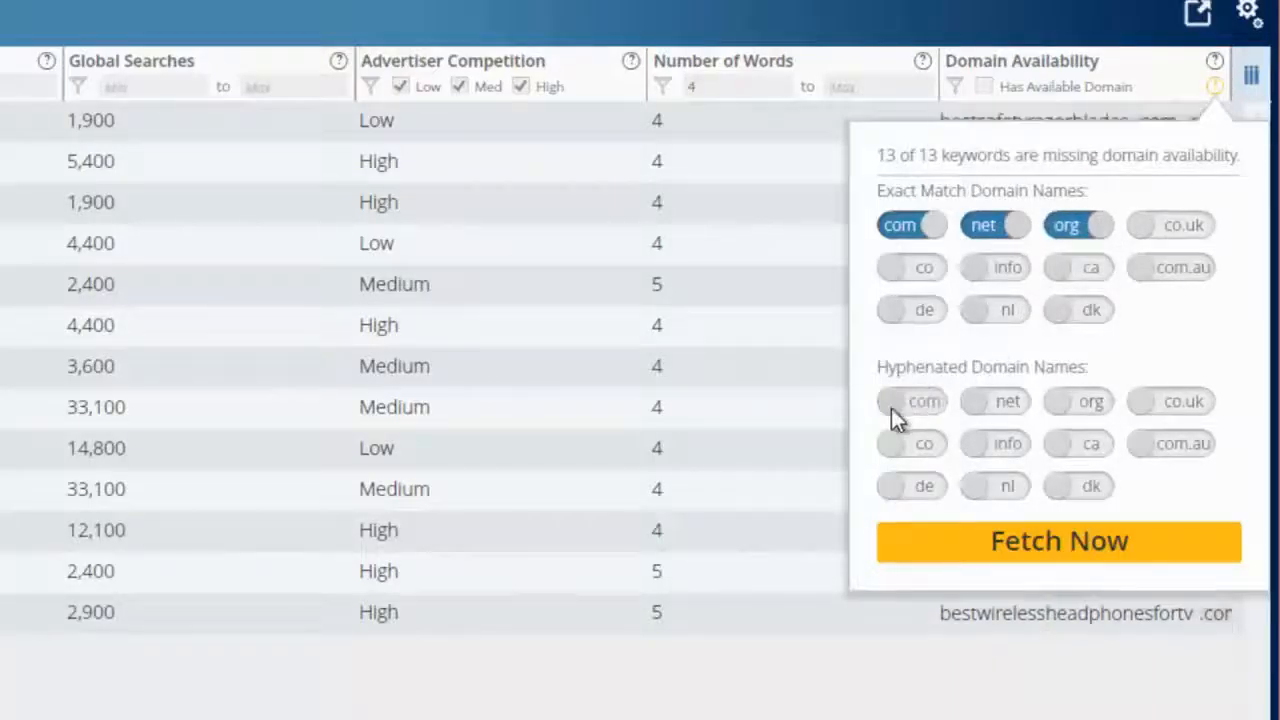
pyautogui.click(1000, 556)
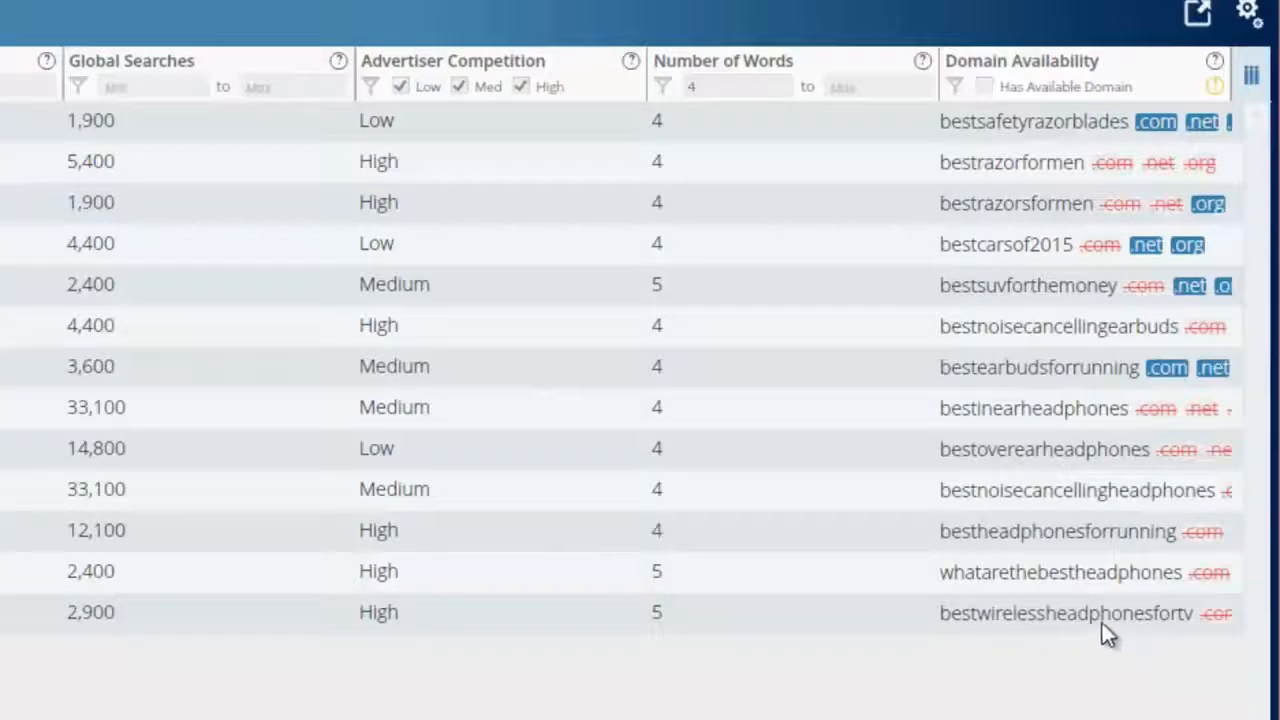
pyautogui.click(1251, 82)
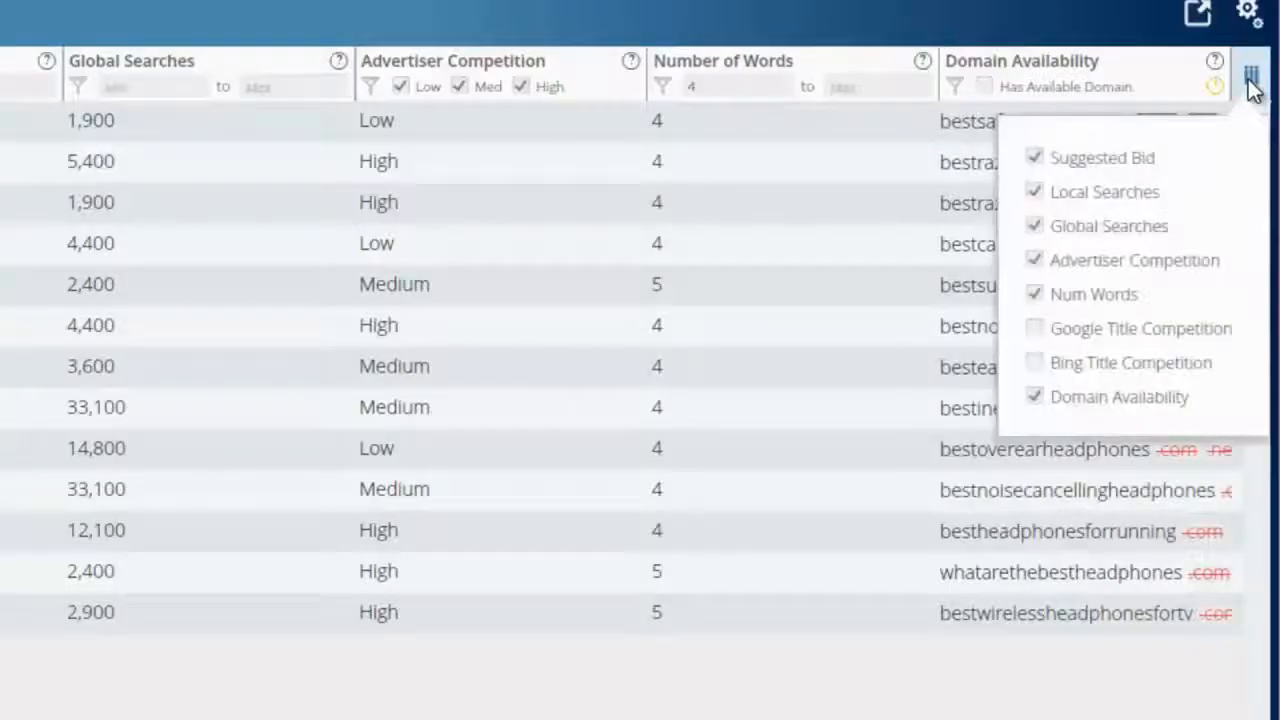
pyautogui.click(1035, 396)
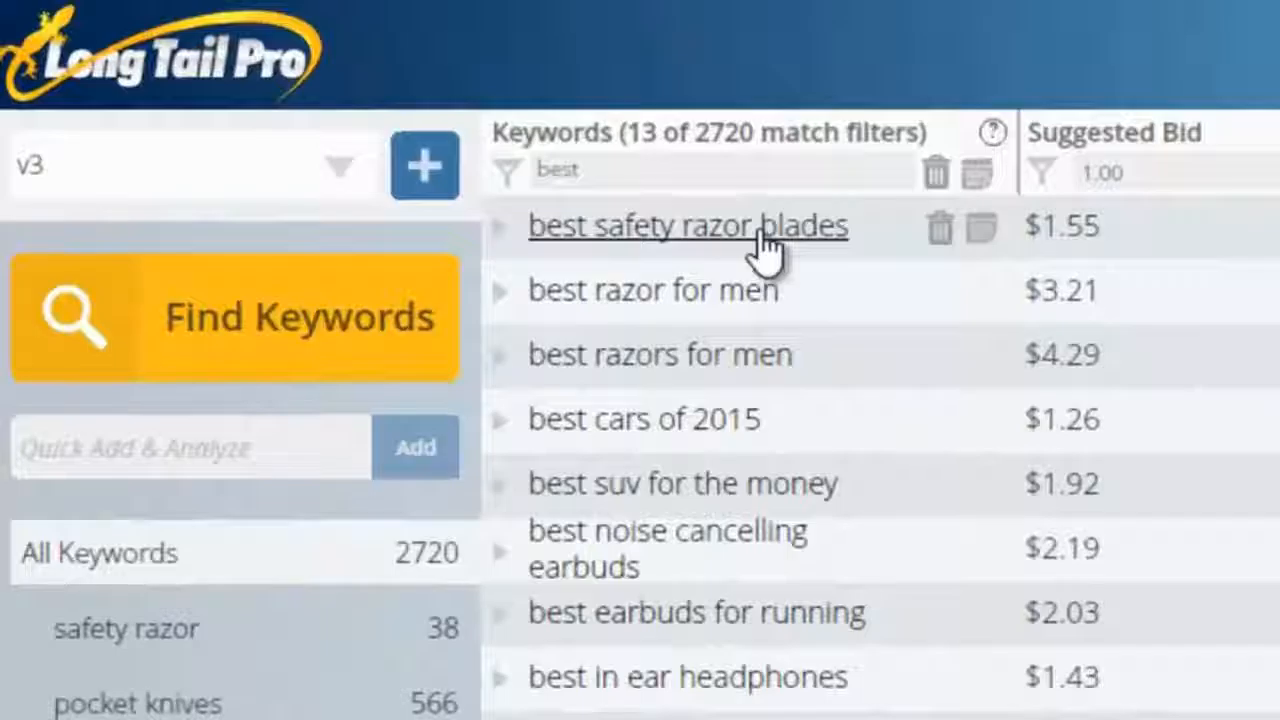
# Step: Examine the competitor analysis for "best safety razor blades", including the shaverinfoformen.com result, and collapse it
pyautogui.click(765, 240)
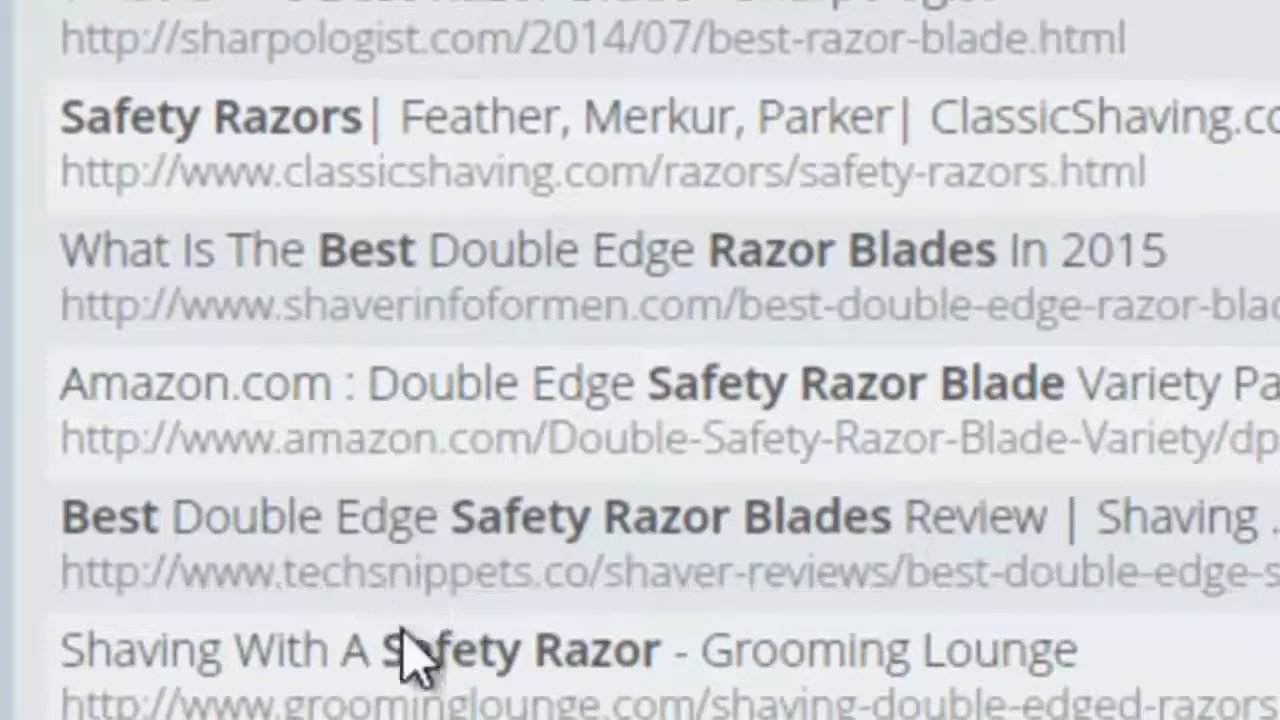
pyautogui.click(398, 308)
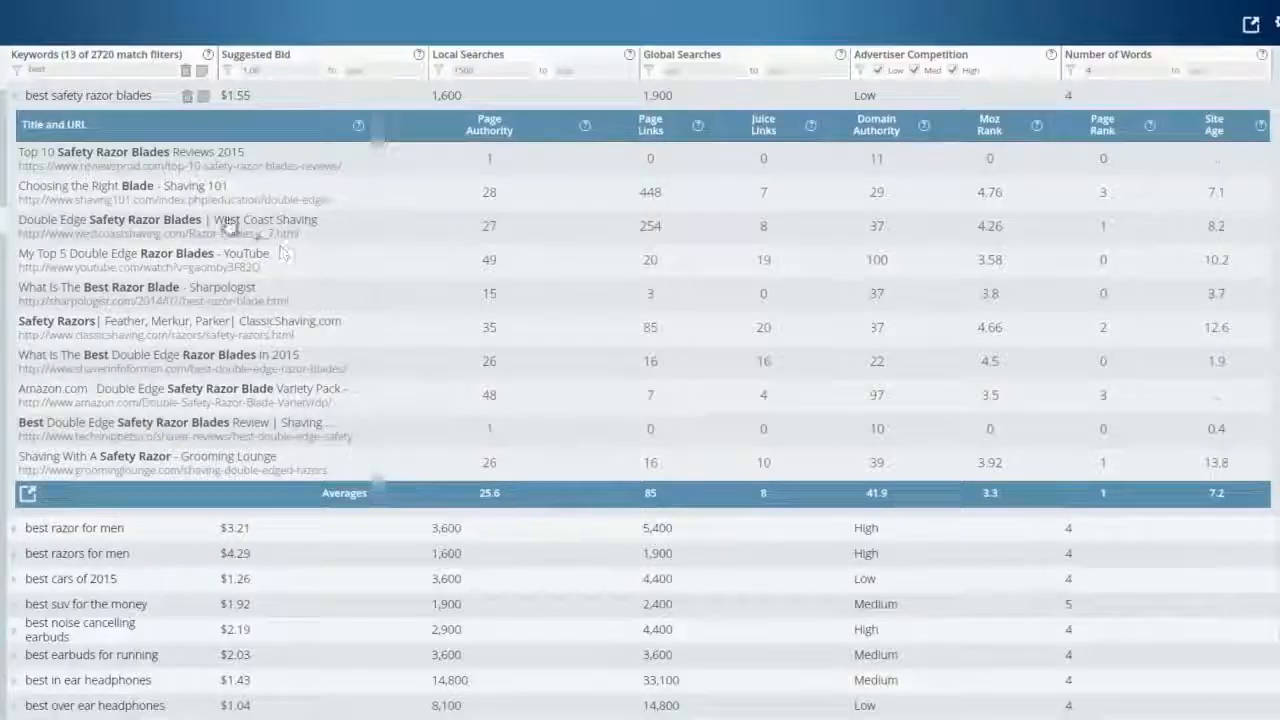
pyautogui.click(113, 101)
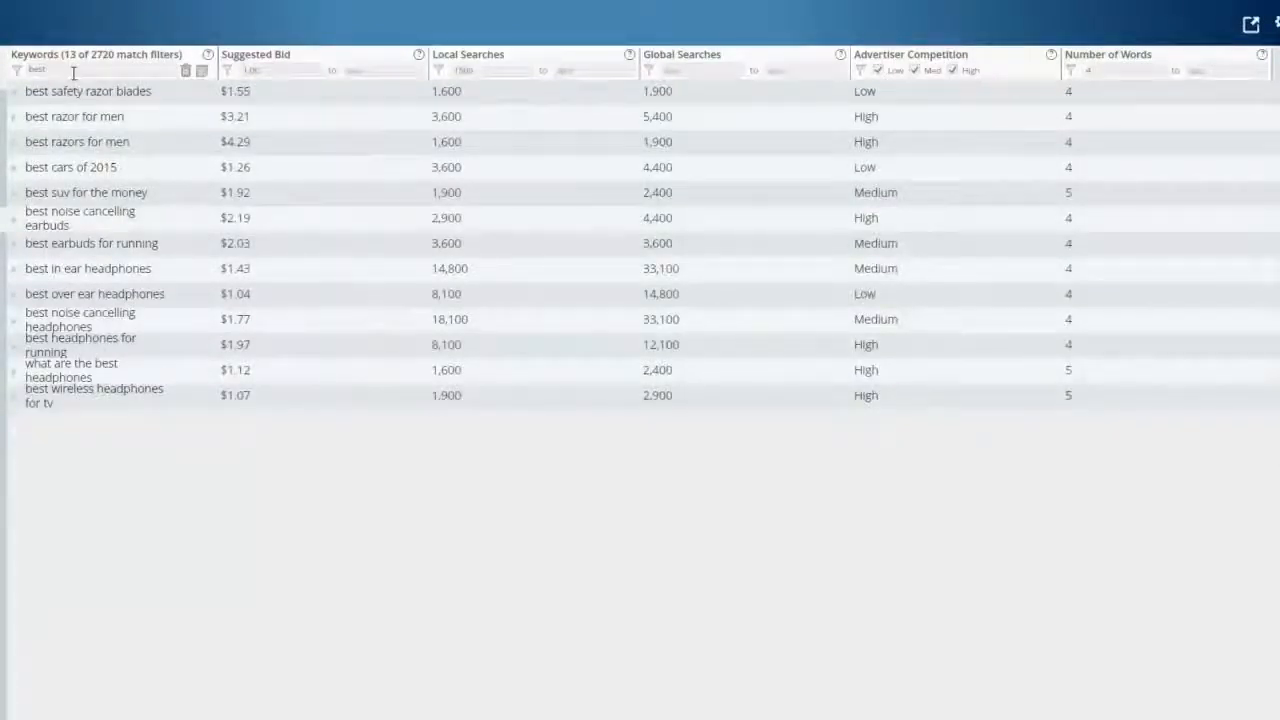
# Step: Clear the "best" keyword filter from the results
pyautogui.moveTo(73, 72); pyautogui.dragTo(36, 70)
pyautogui.press('BackSpace')
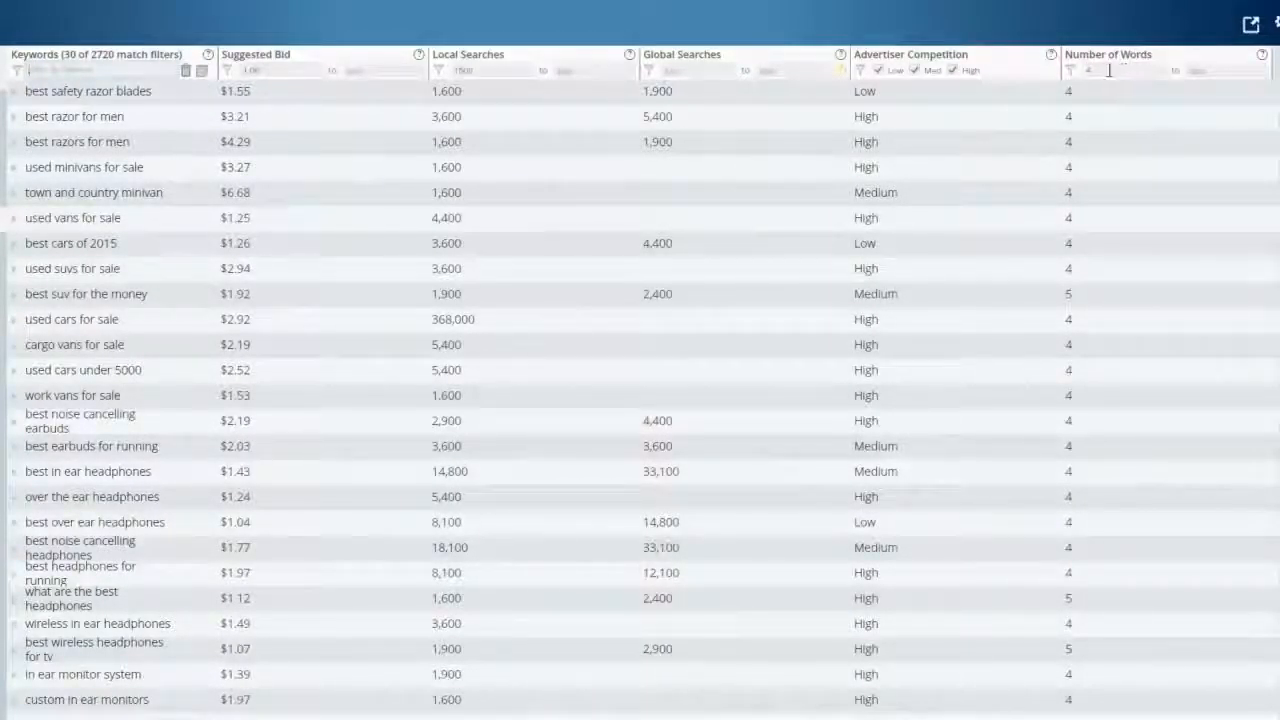
pyautogui.moveTo(1109, 70); pyautogui.dragTo(1082, 73)
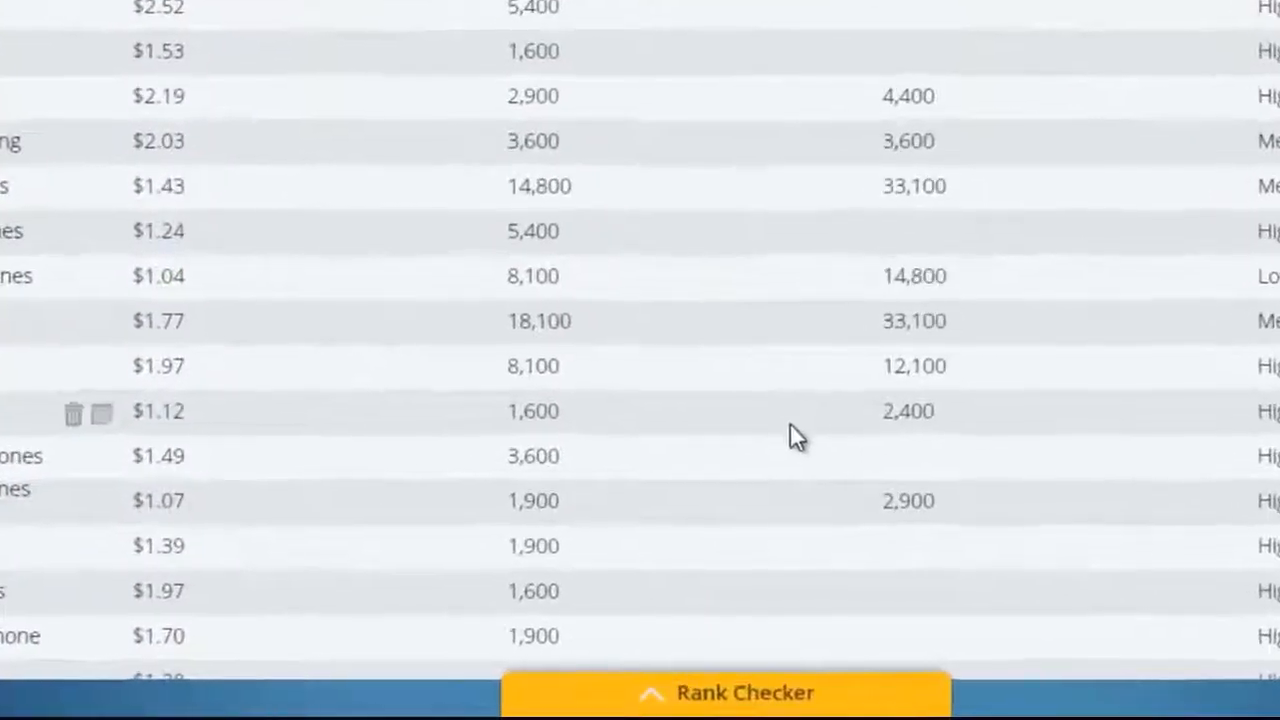
# Step: Add nichepursuits.com to the Rank Checker with a person's full name as the search term
pyautogui.click(672, 697)
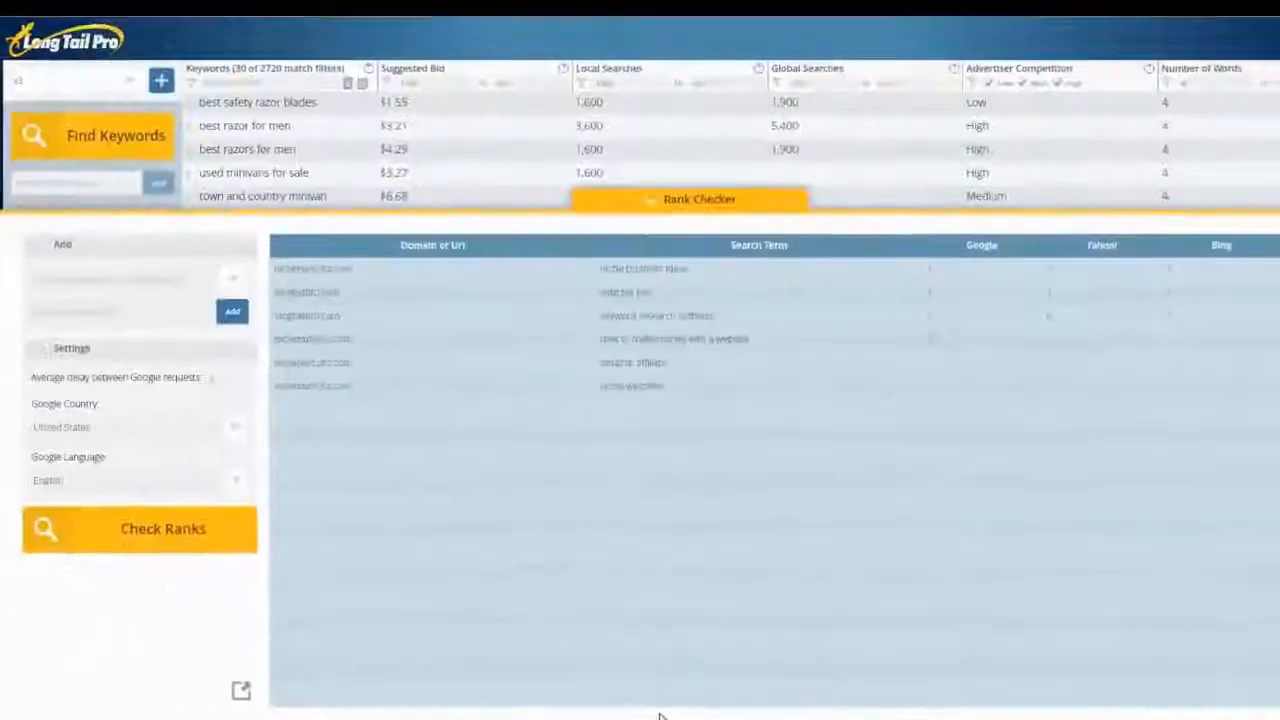
pyautogui.click(131, 278)
pyautogui.write('nichepursuits.com')
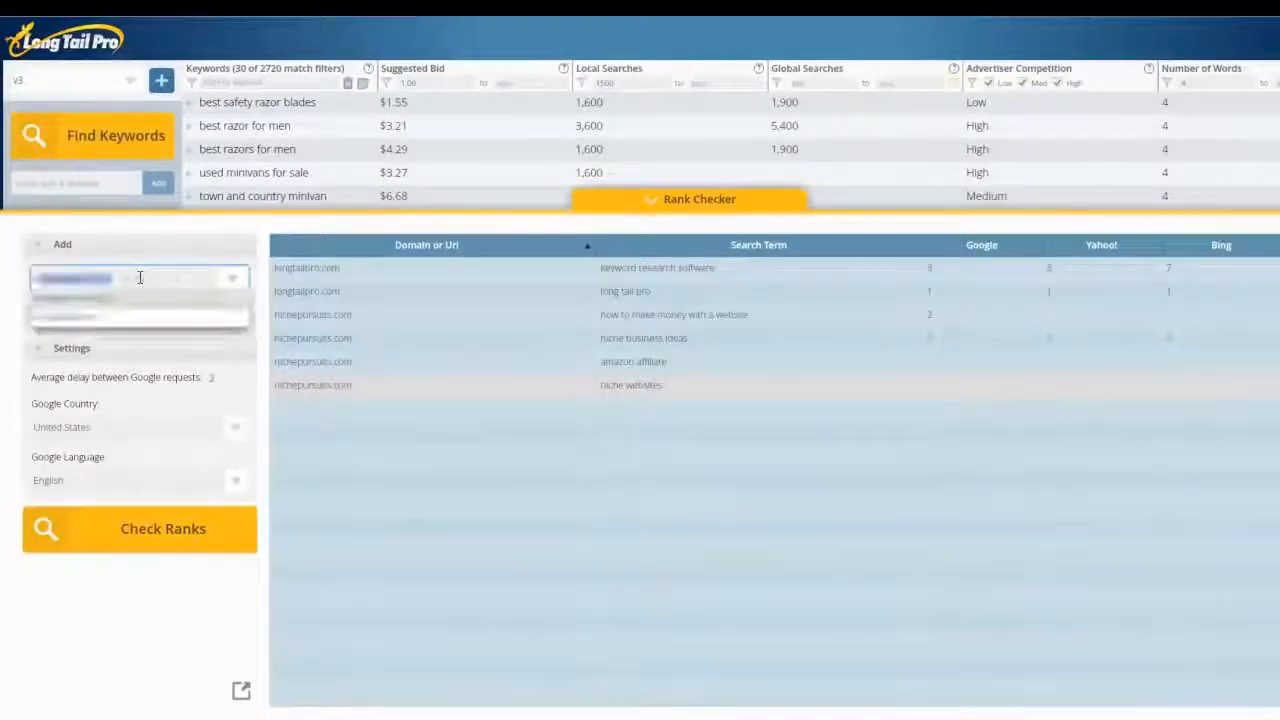
pyautogui.press('Return')
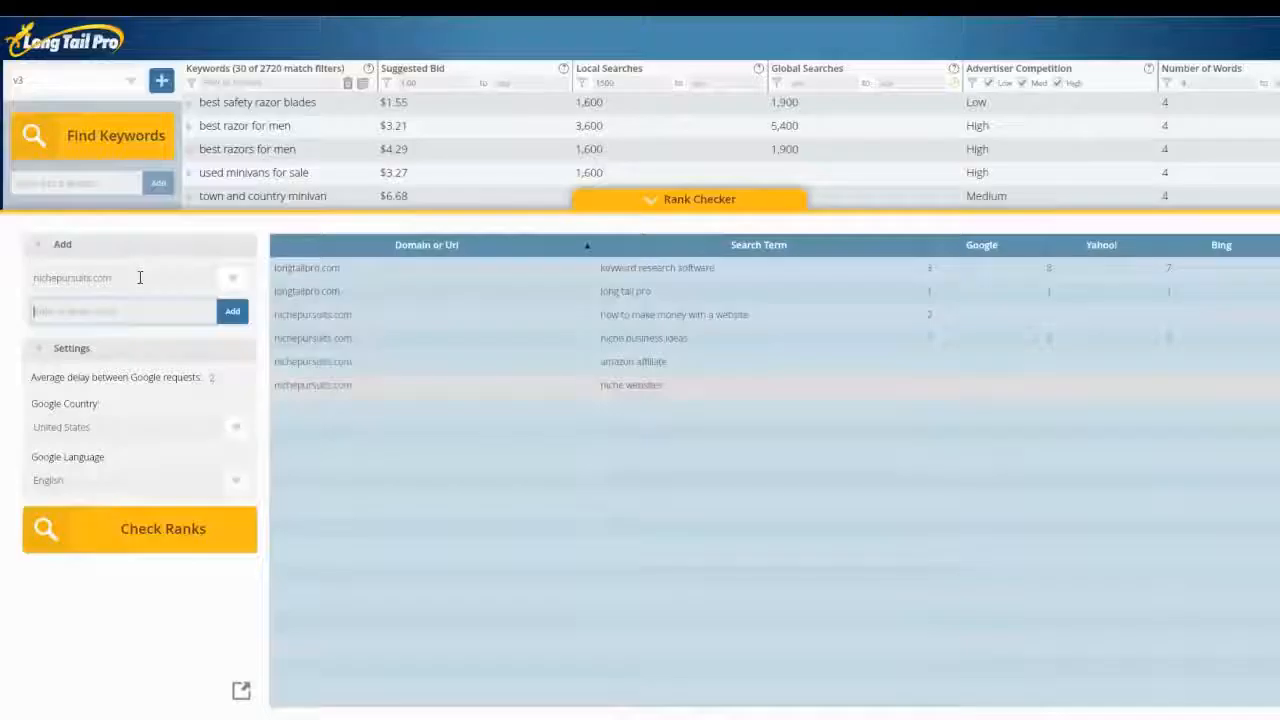
pyautogui.write('spencer haws')
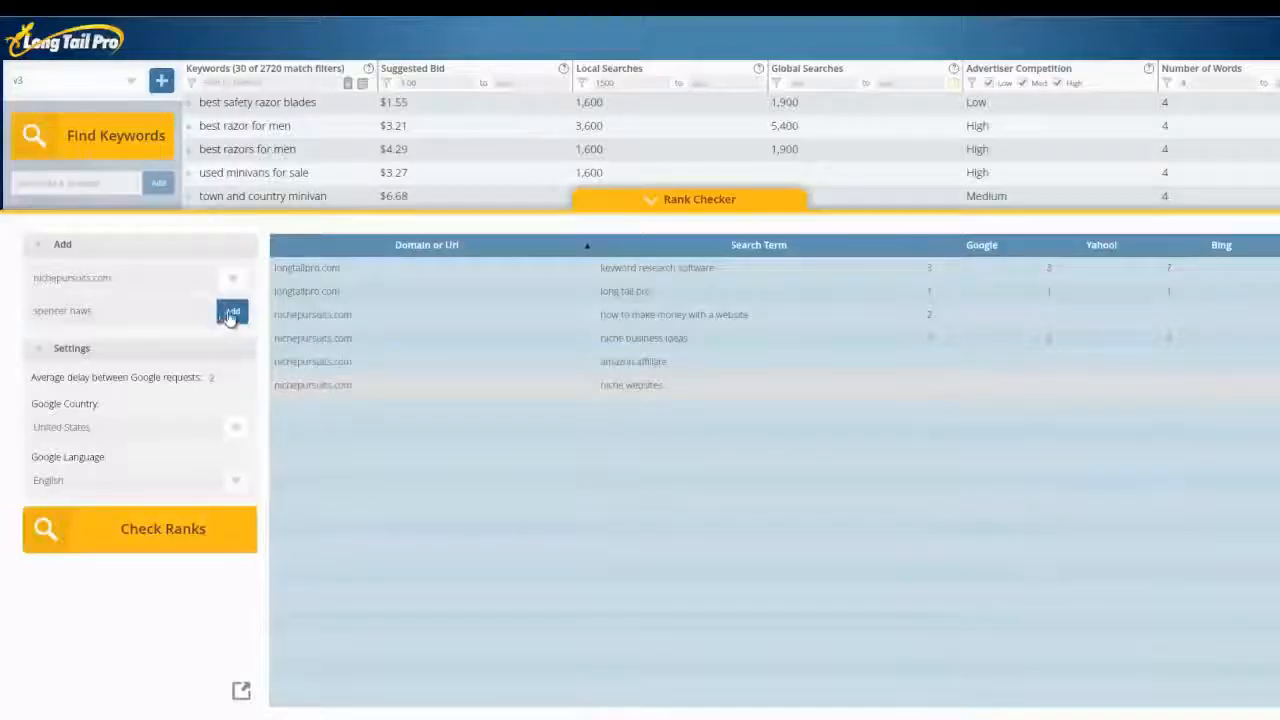
pyautogui.click(230, 313)
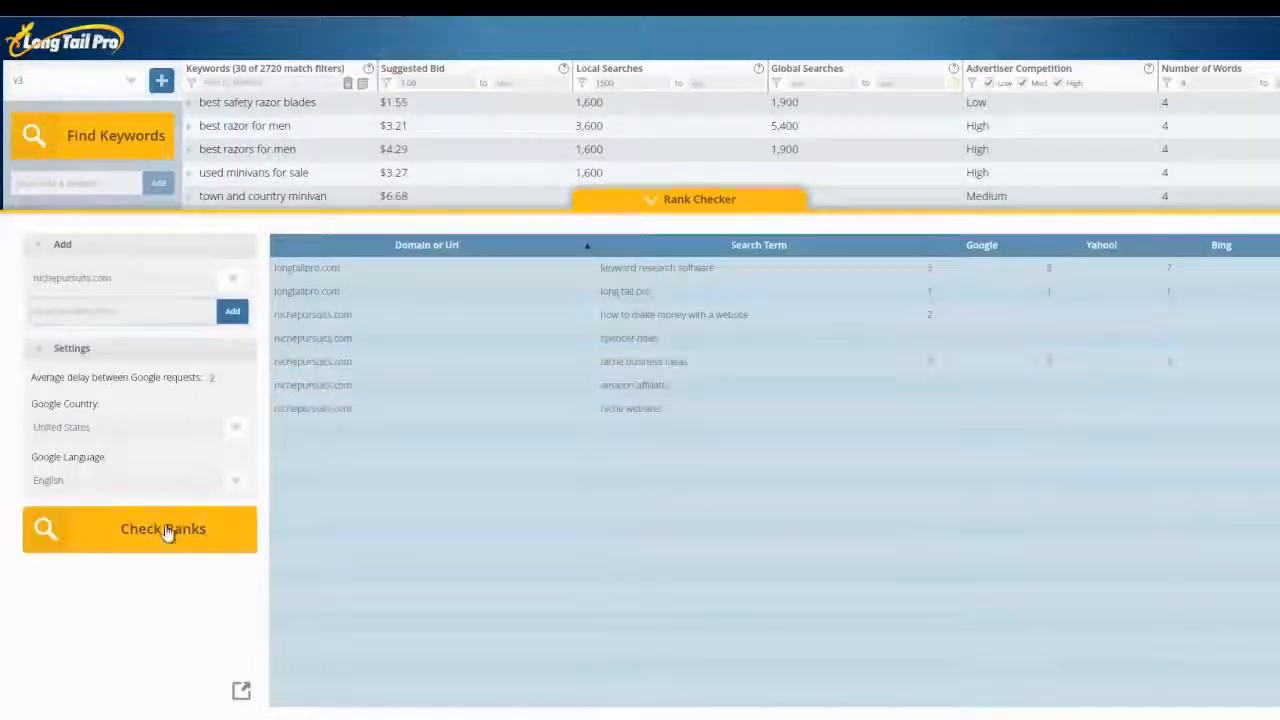